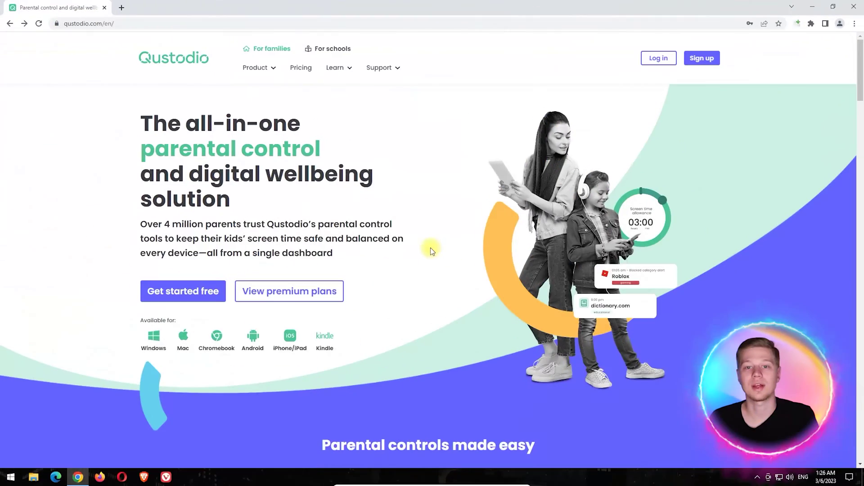
Go from Qustodio's free sign-up page to Log in > Families to load the parents' app
click(205, 293)
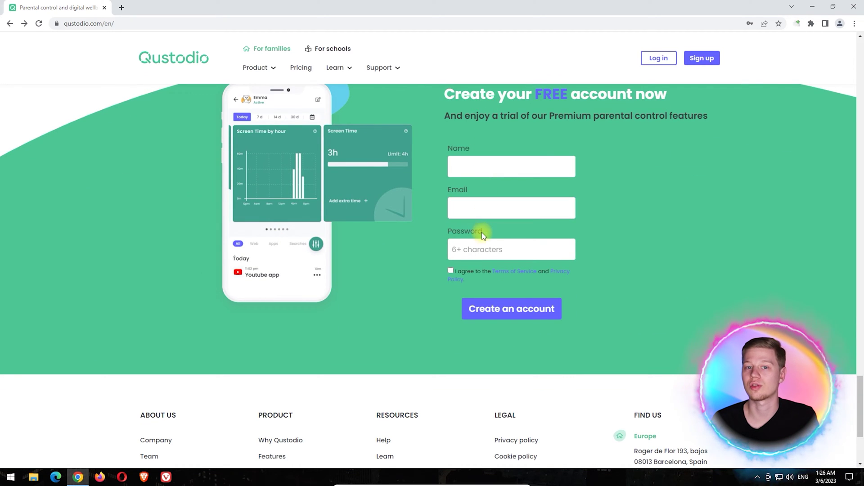
click(654, 63)
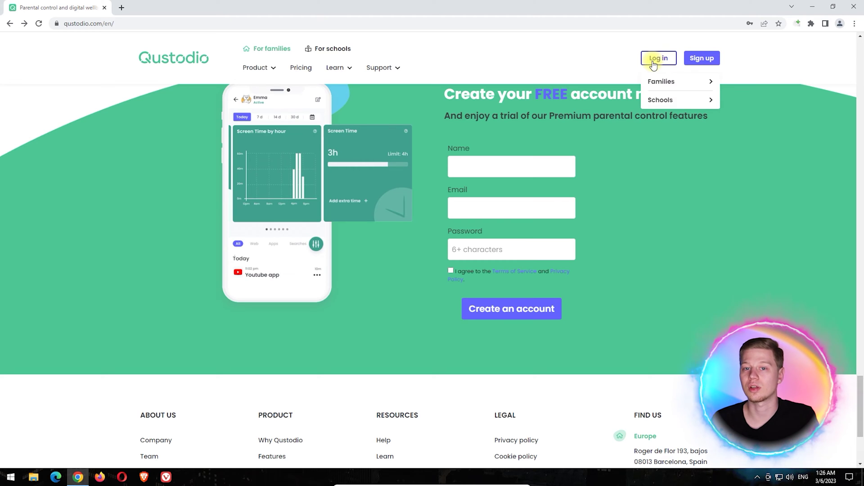
click(685, 82)
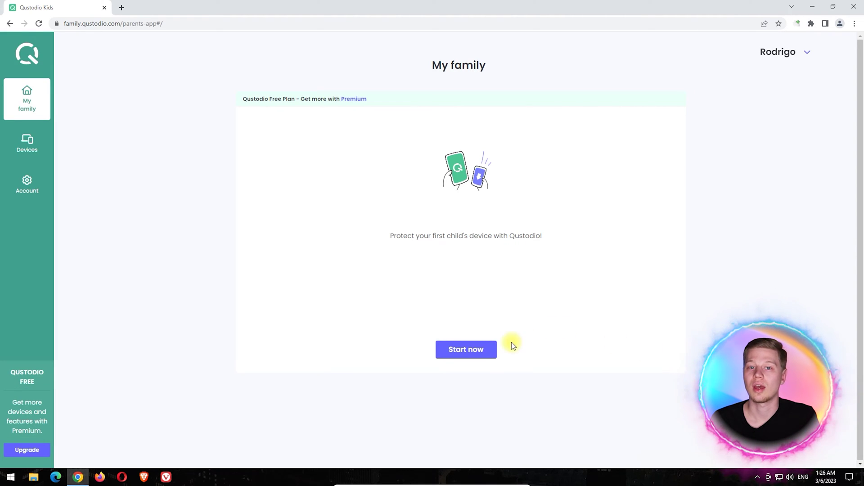
Add a child profile with the child's name and birth year 2002
click(481, 350)
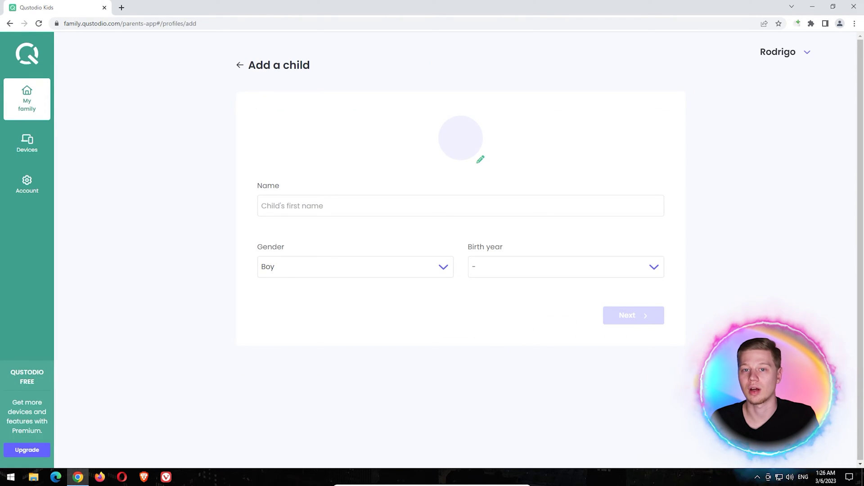
click(409, 211)
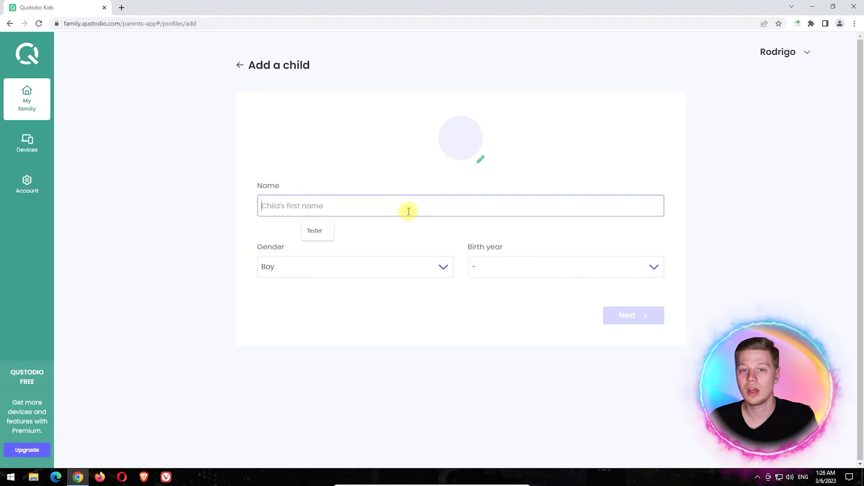
text(Child)
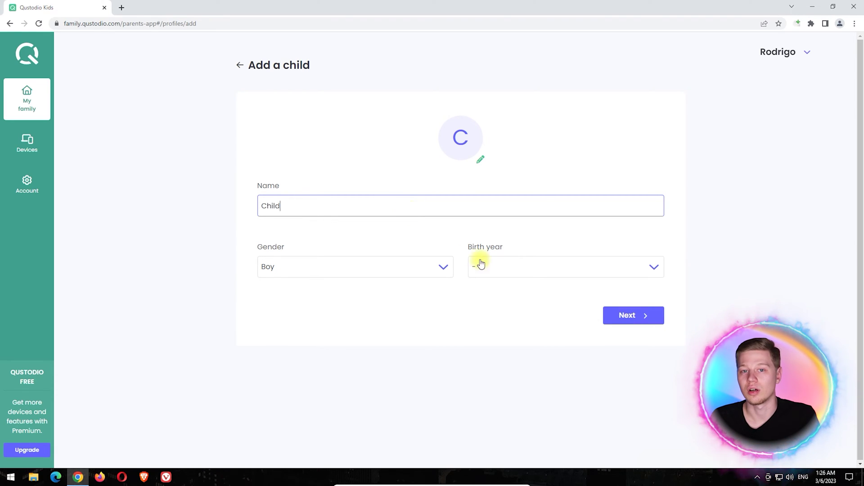
click(481, 266)
click(525, 233)
click(633, 315)
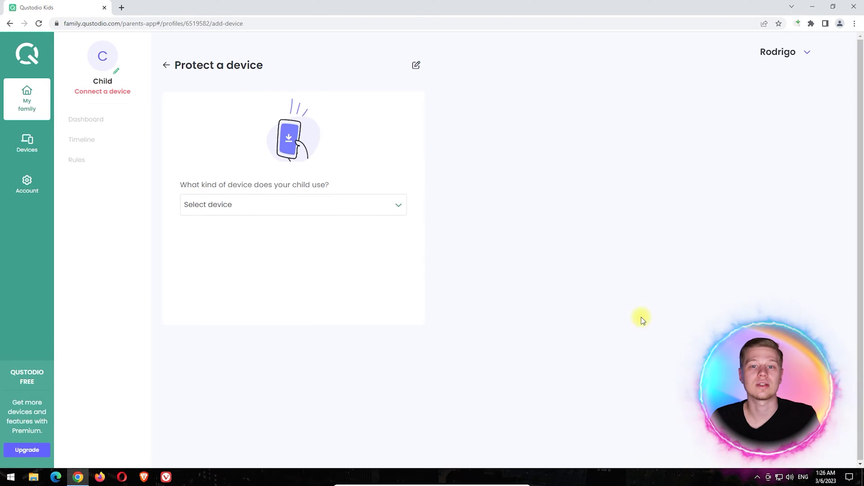
Choose Windows, install Qustodio on this PC and assign it to the child's profile
click(293, 204)
click(319, 236)
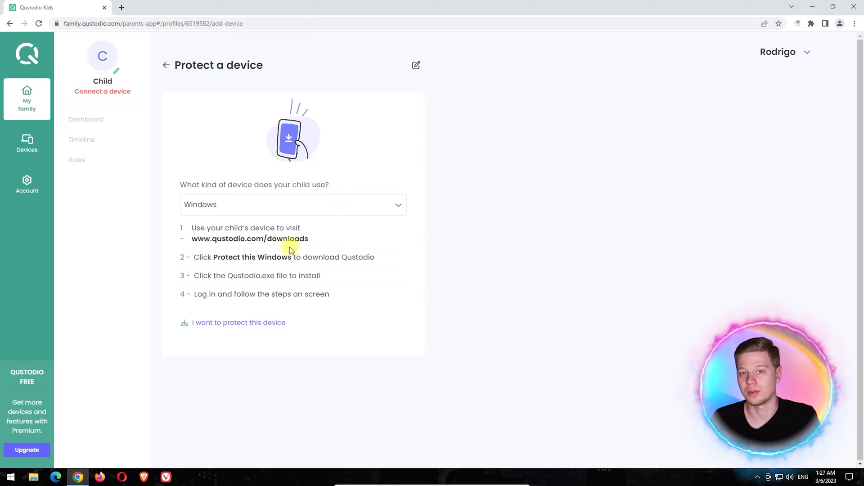
click(264, 321)
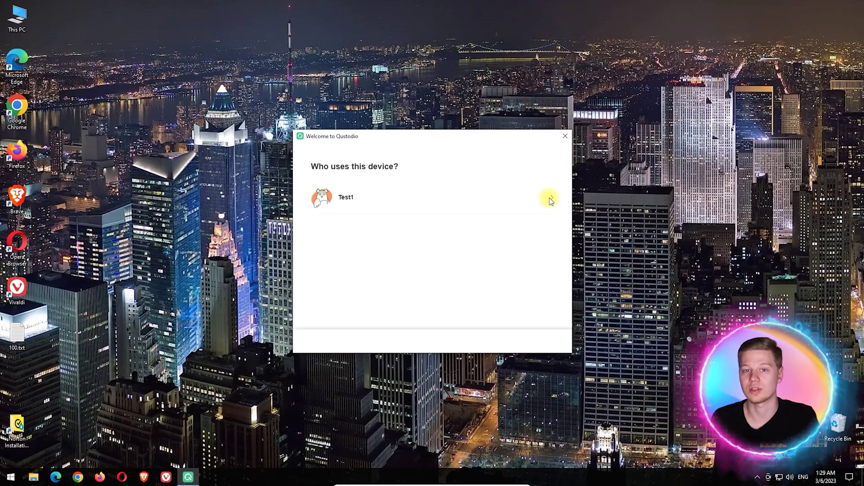
click(550, 199)
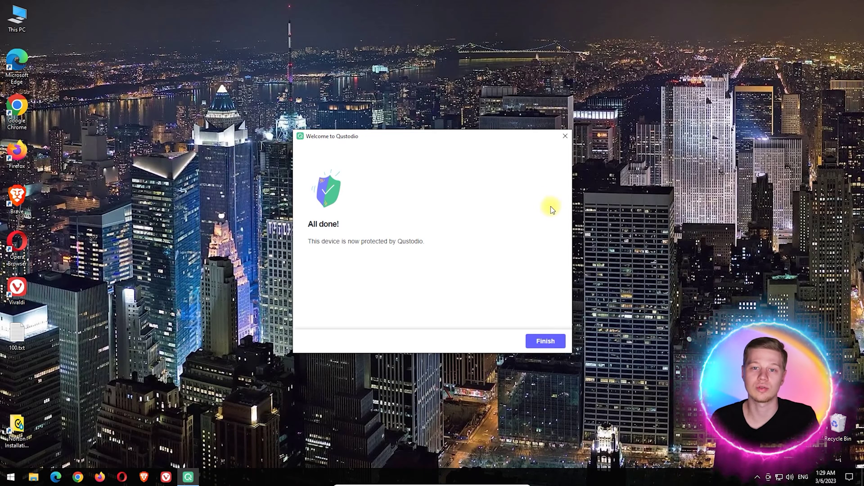
click(547, 341)
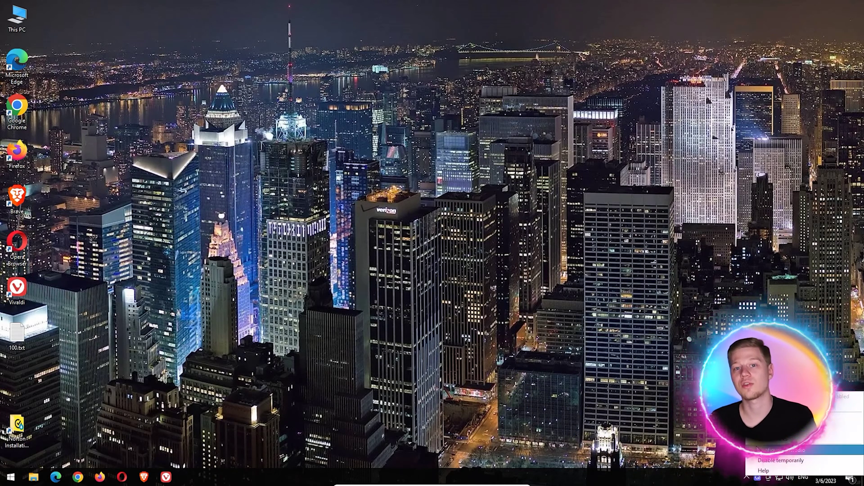
Open Test1's Rules > Web filtering and review the blocked categories, including Pornography
click(761, 450)
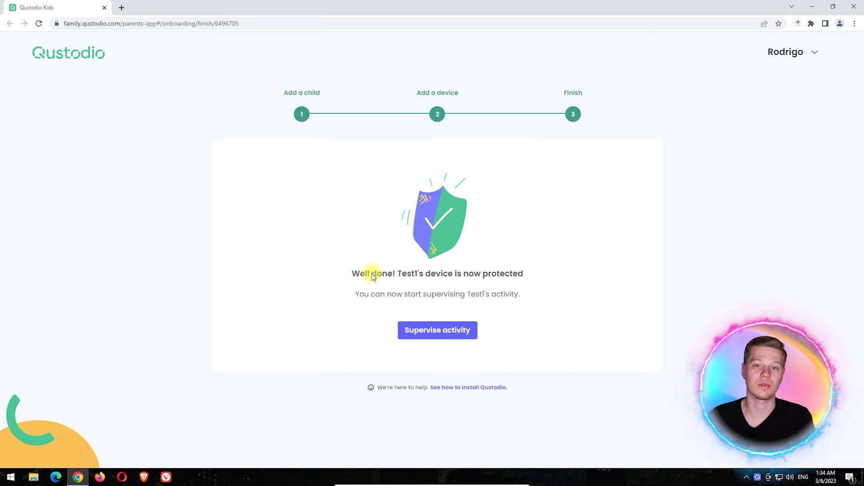
click(433, 330)
click(320, 155)
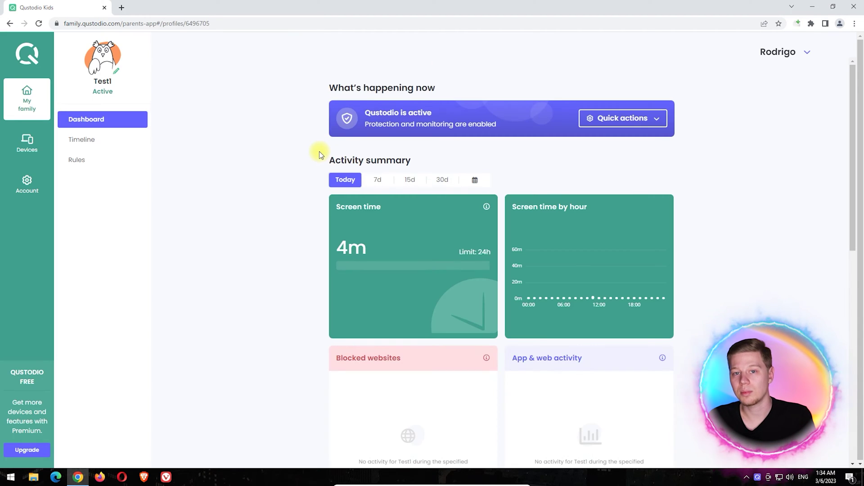
click(103, 160)
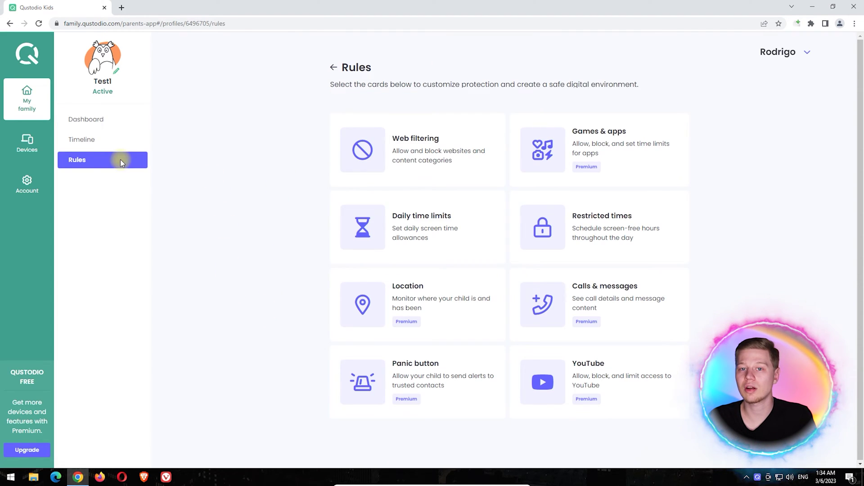
click(365, 149)
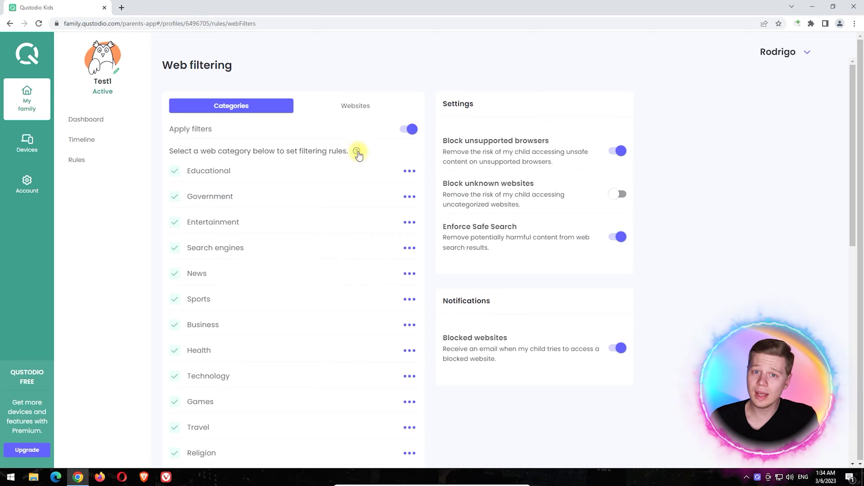
scroll(433, 170, down, 5)
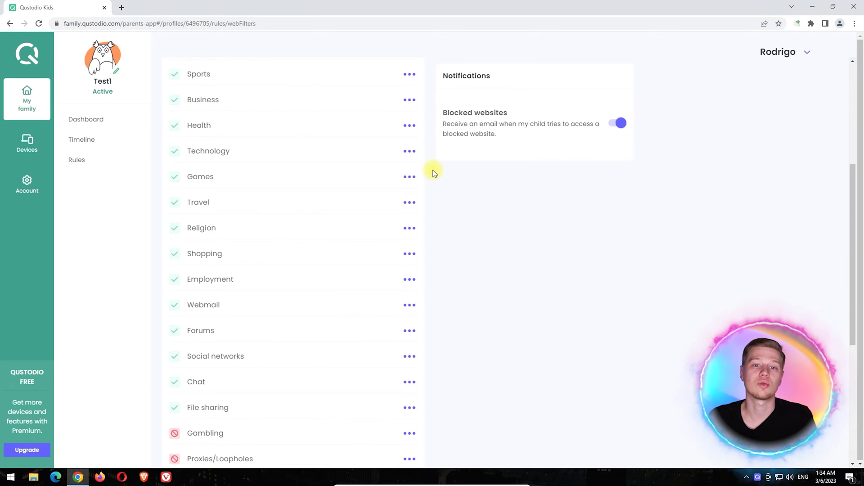
scroll(434, 172, down, 6)
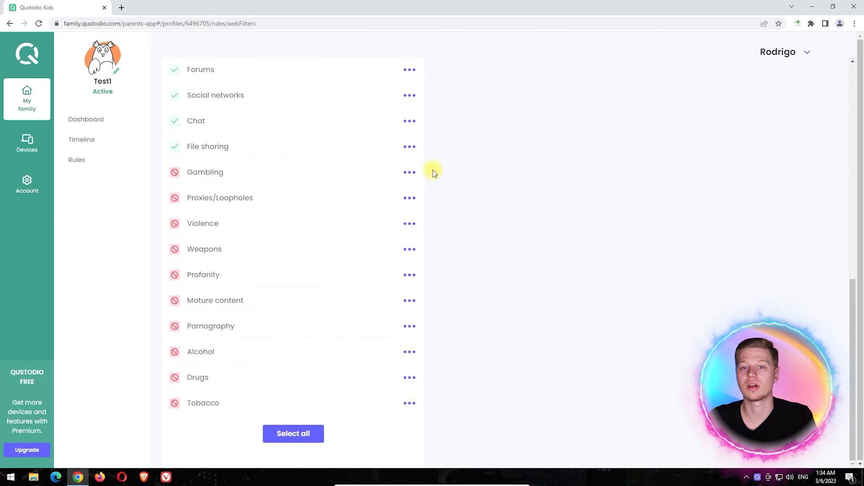
scroll(433, 169, up, 10)
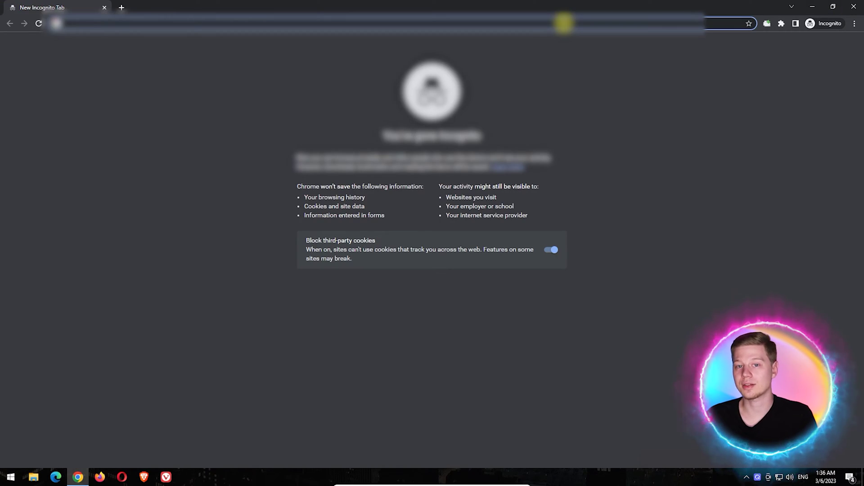
Load the adult test site address in Chrome's Incognito tab
key(Return)
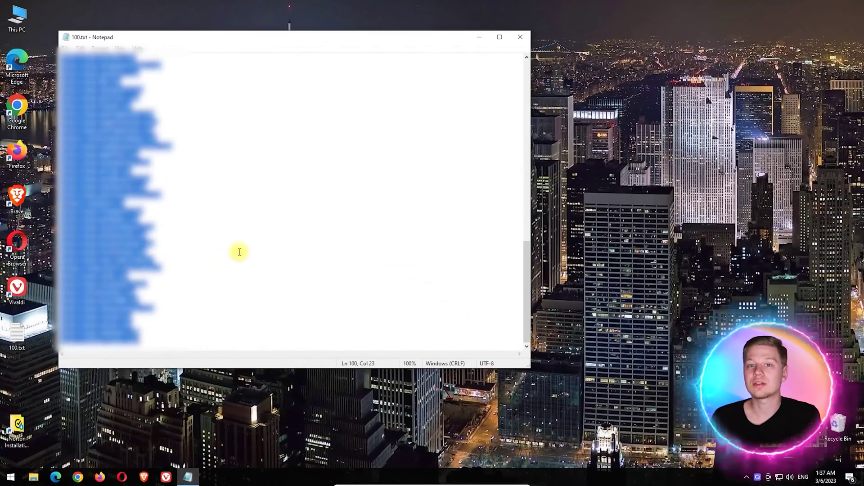
Open all 100 pasted test sites via Open Multiple URLs, then check wetplace.com and pornicom.com
click(478, 40)
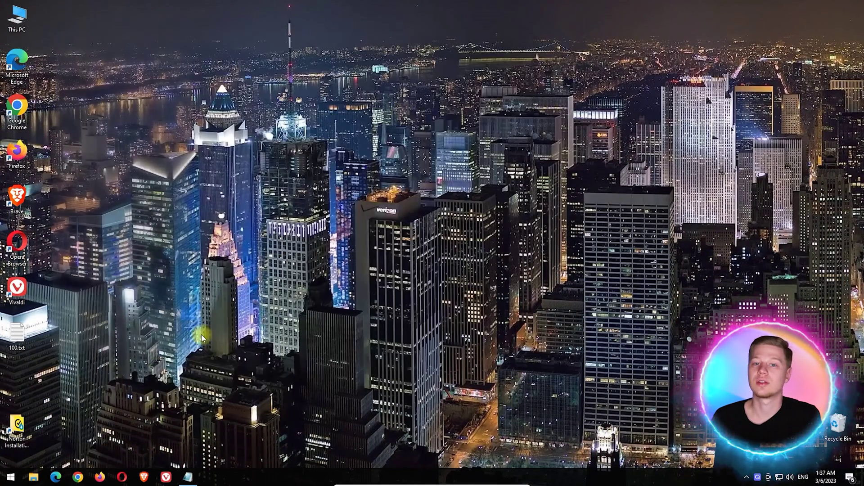
click(83, 476)
click(796, 23)
key(ctrl+v)
key(Tab)
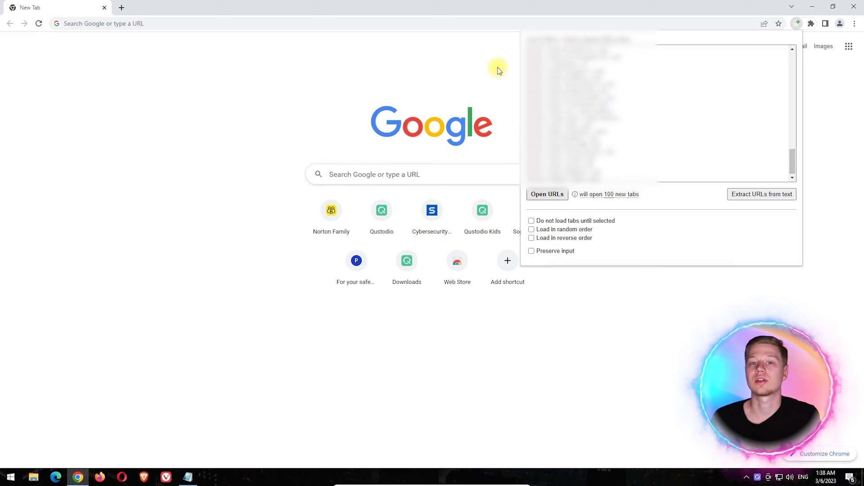
key(Return)
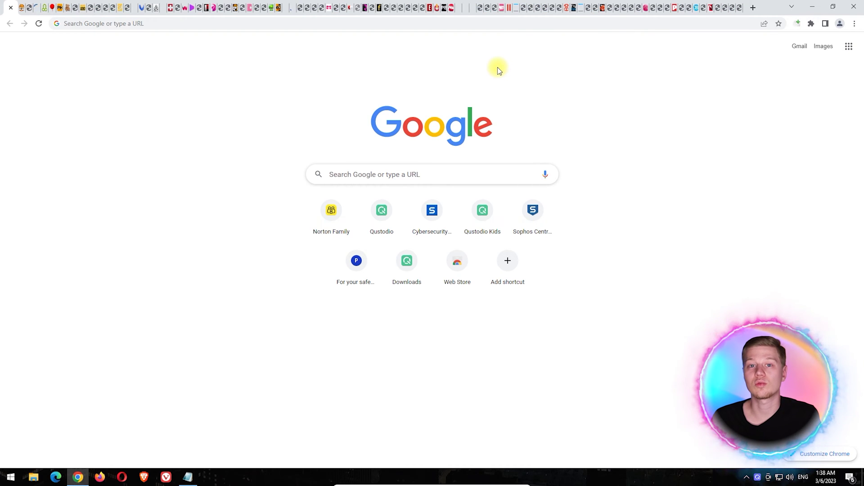
click(243, 5)
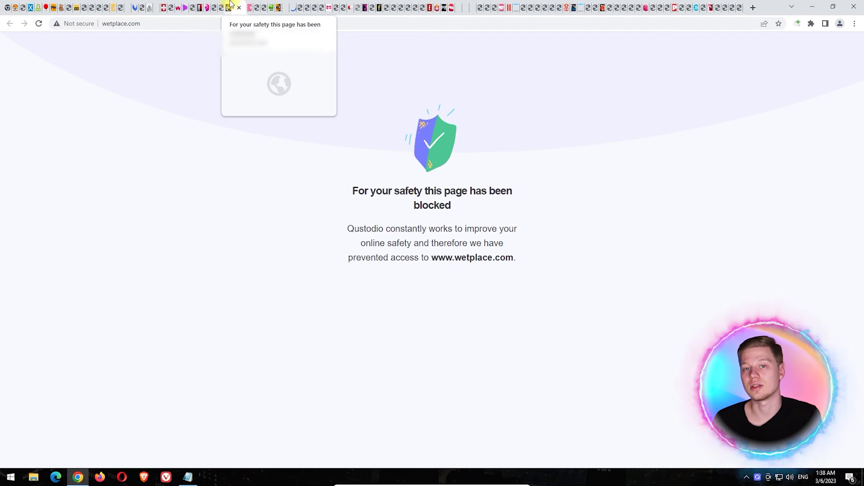
click(224, 5)
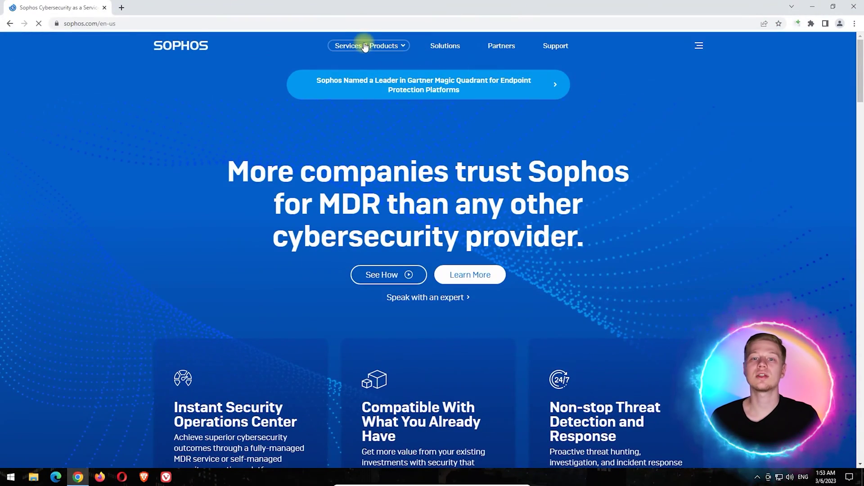
Go to Services & Products > Sophos Home and download the Free Trial installer
click(365, 46)
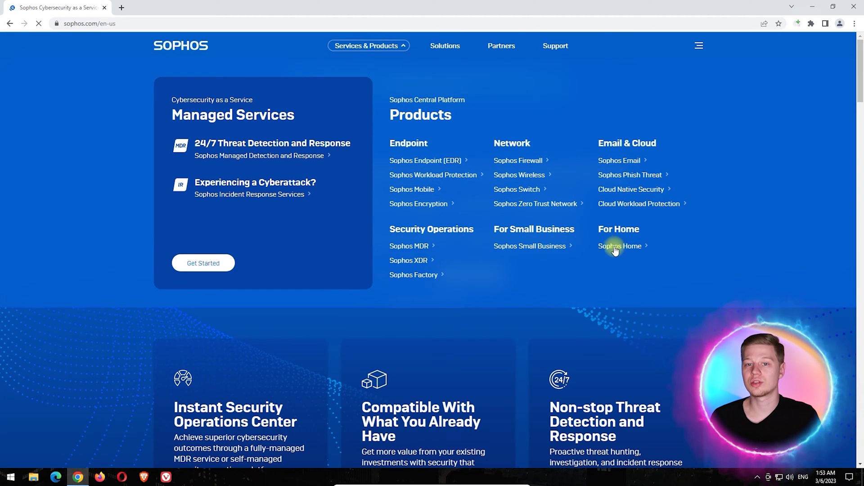
click(614, 247)
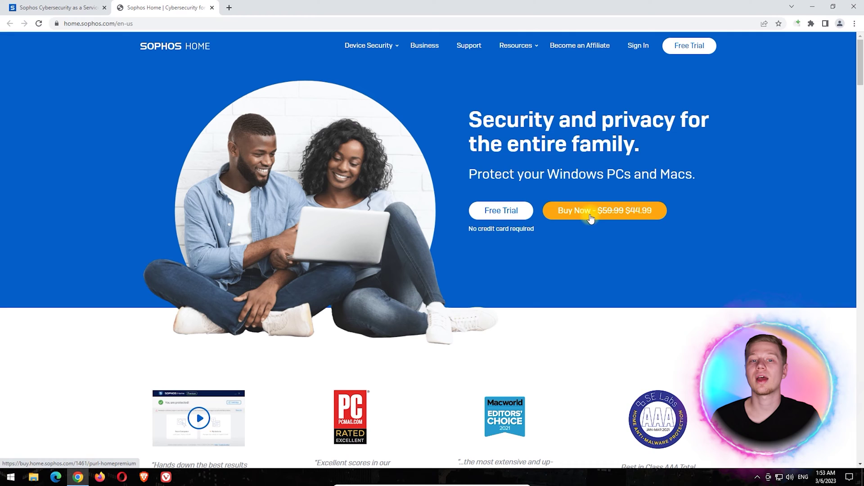
click(516, 214)
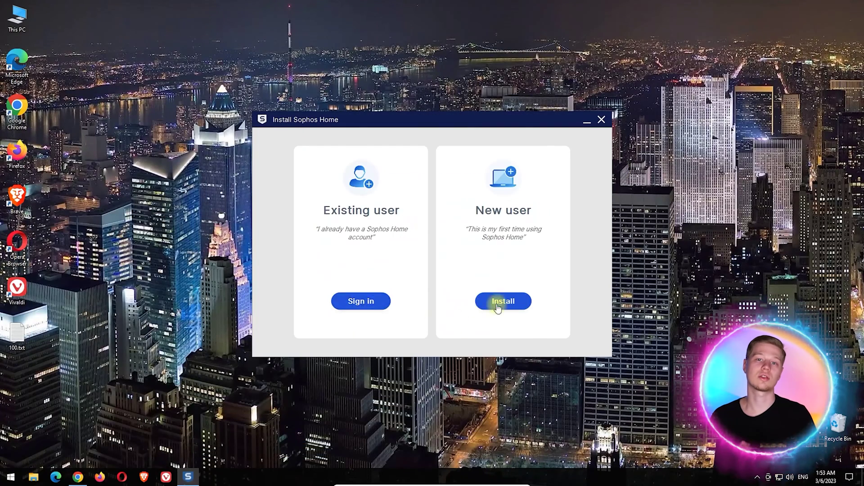
Install Sophos Home as a new user and open the online dashboard
click(498, 308)
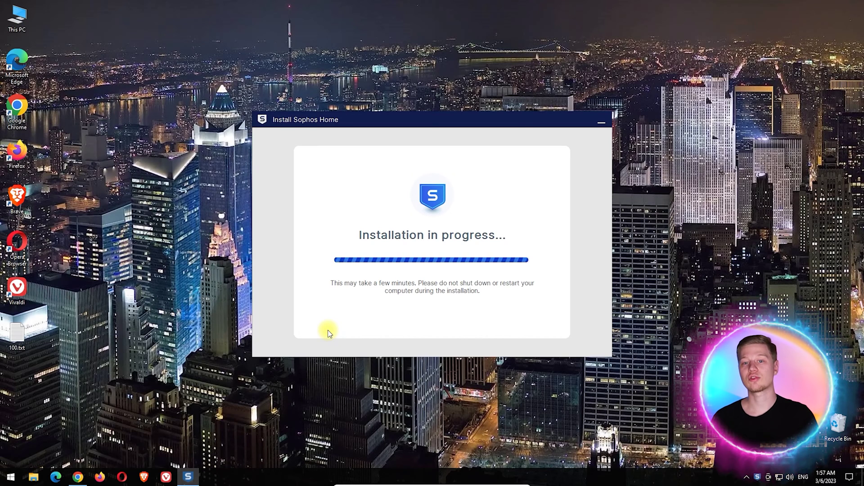
click(414, 298)
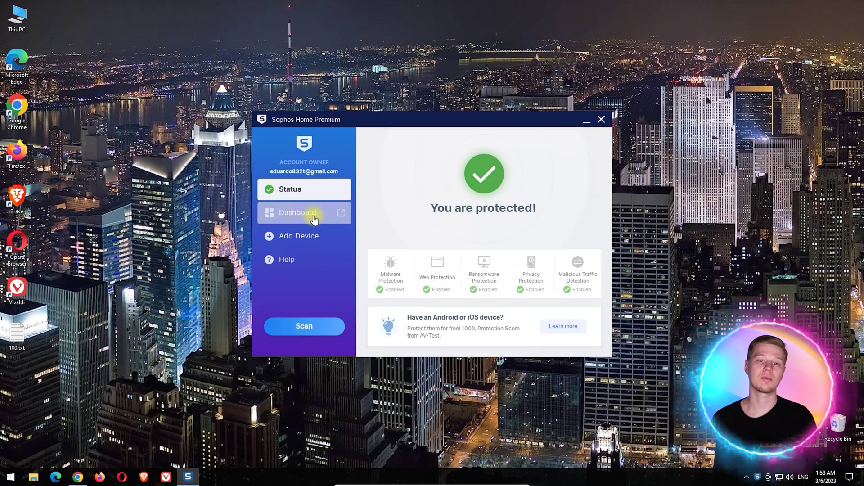
click(314, 219)
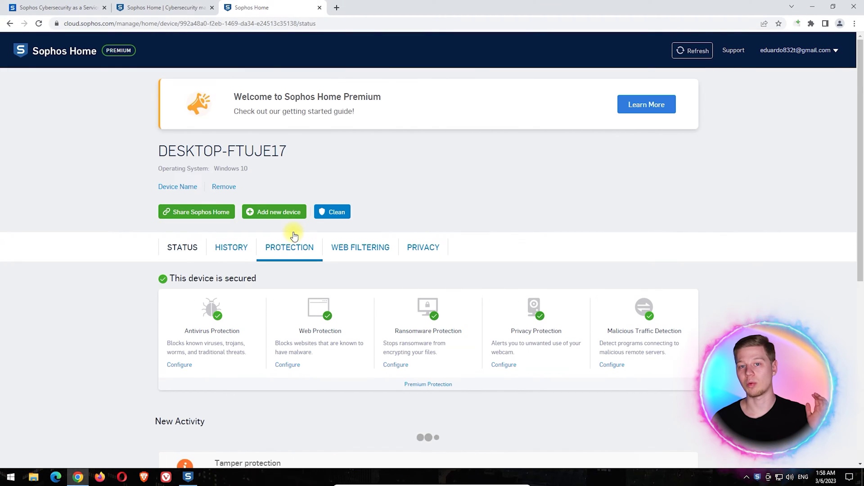
Check web filtering blocks Adult/Sexually Explicit, then view the device's History
click(355, 251)
scroll(21, 181, down, 5)
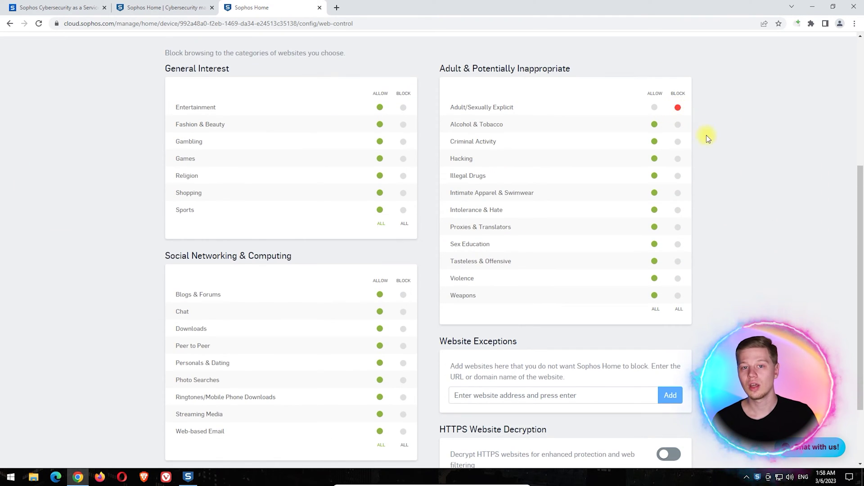
scroll(706, 137, down, 2)
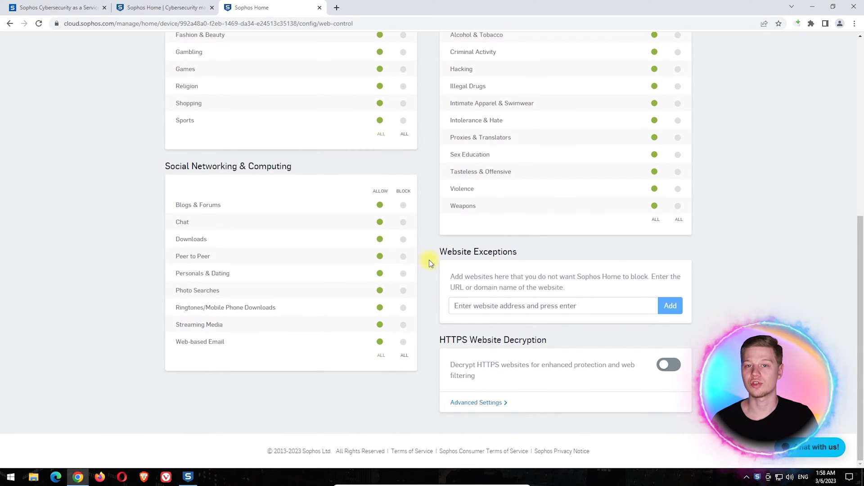
scroll(429, 261, up, 5)
click(235, 166)
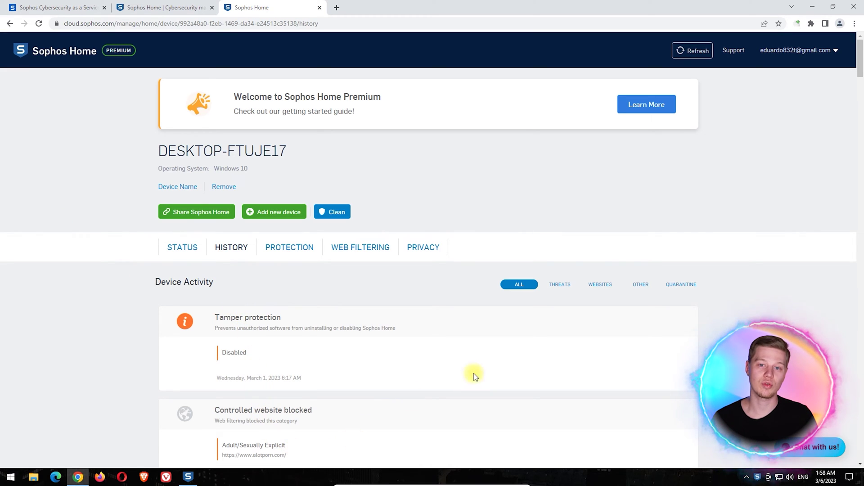
Load porn.com in Edge InPrivate, Chrome Incognito and Firefox Private, then close Firefox
click(592, 23)
click(645, 64)
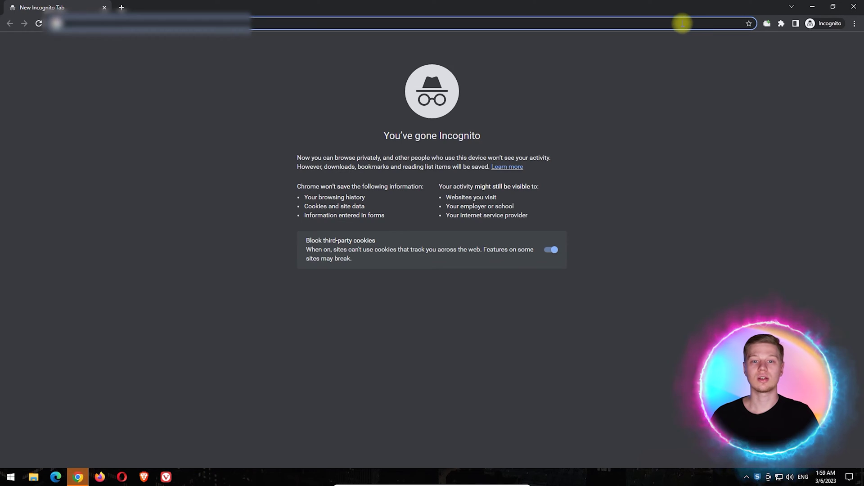
click(681, 21)
text(porn.com)
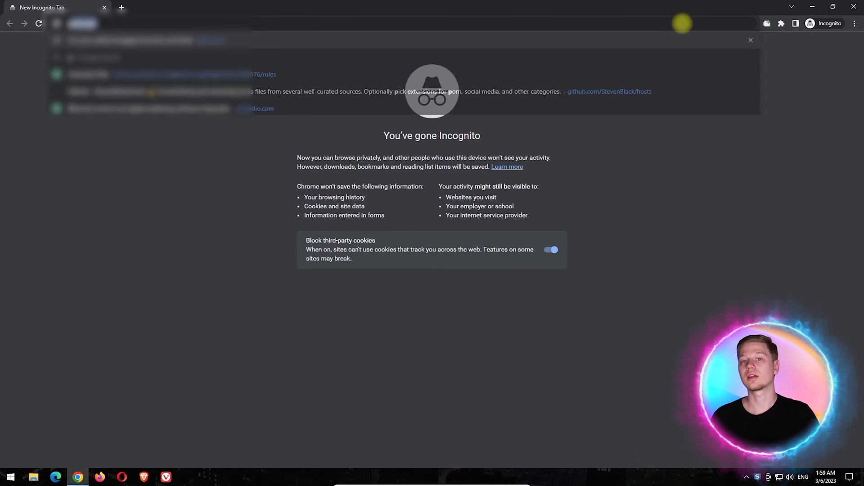
click(679, 83)
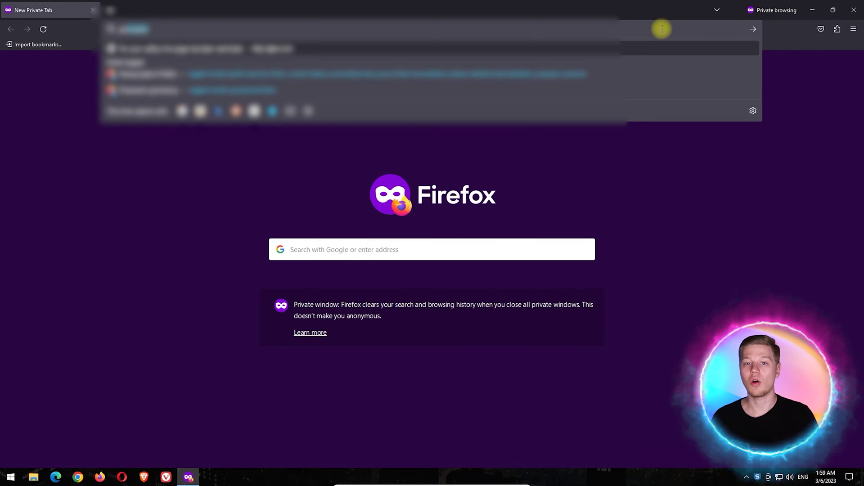
click(658, 93)
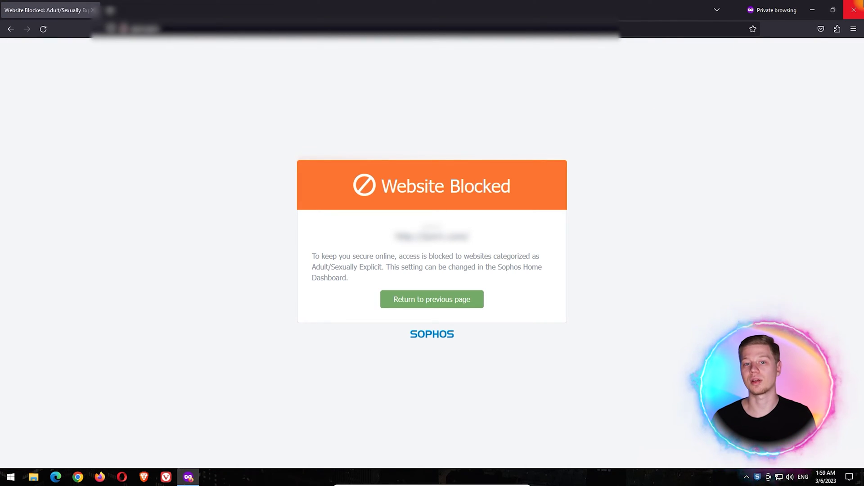
click(853, 10)
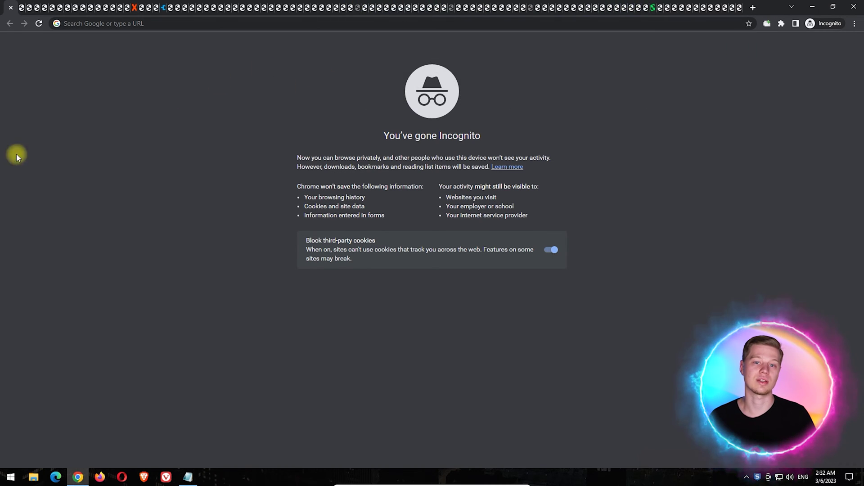
Switch through three Incognito test tabs, each showing Sophos's Website Blocked page
click(70, 5)
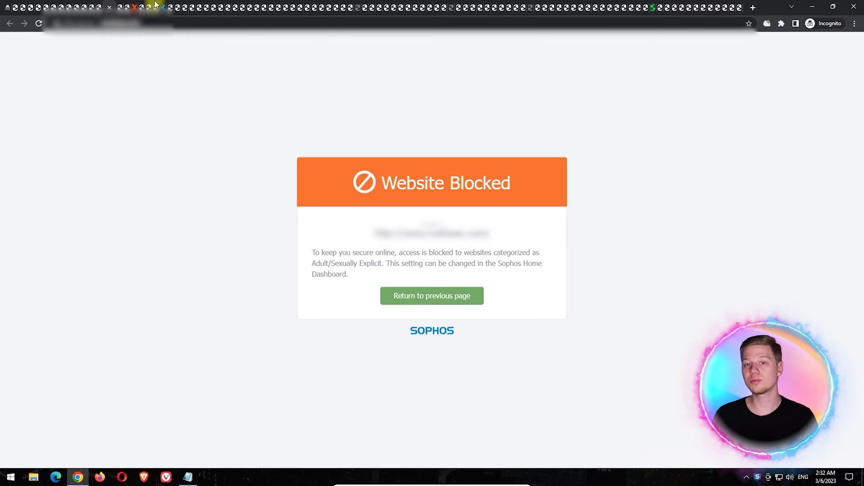
click(577, 6)
click(678, 6)
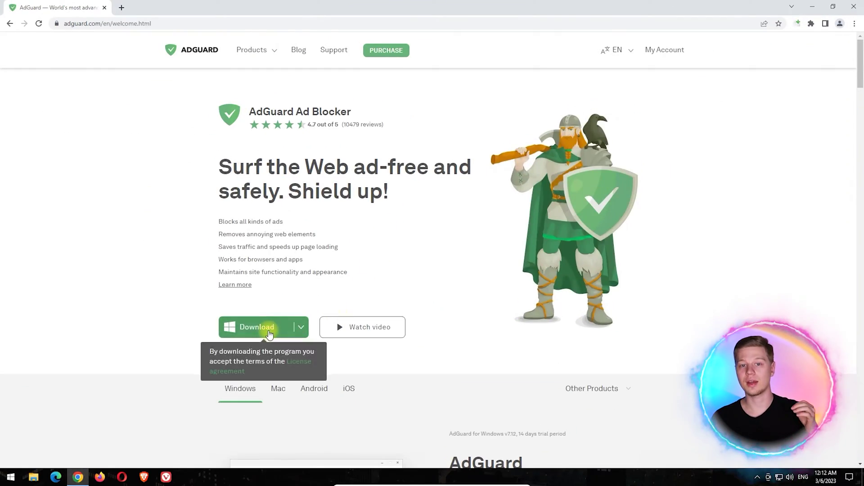
Download the AdGuard for Windows installer from adguard.com's green Download button
click(267, 328)
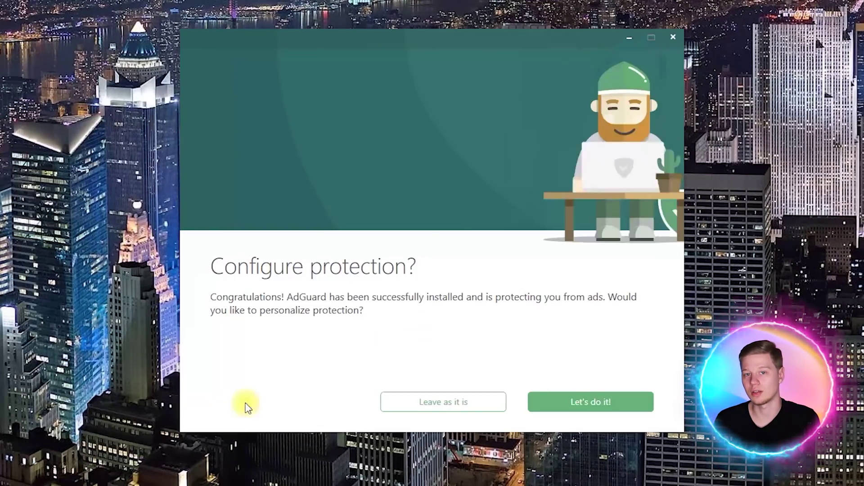
Turn on Parental Control in AdGuard's settings
click(444, 402)
click(503, 75)
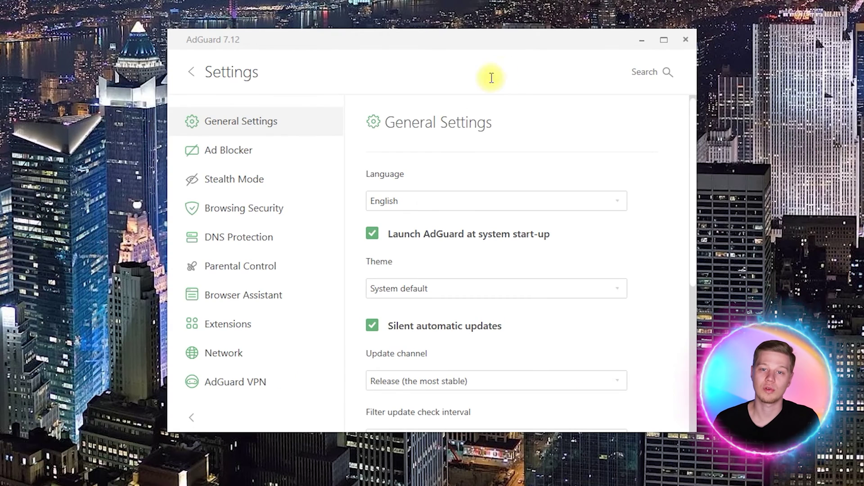
click(302, 267)
click(648, 121)
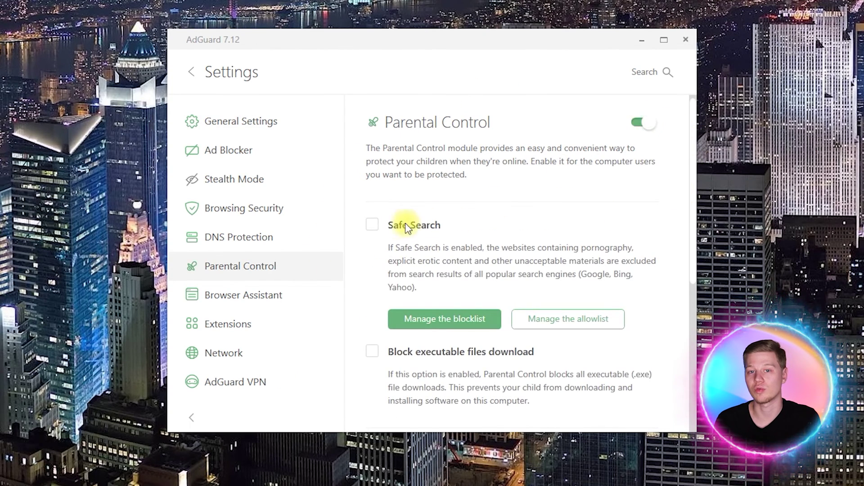
Protect AdGuard's settings with a new confirmed password
scroll(402, 240, down, 3)
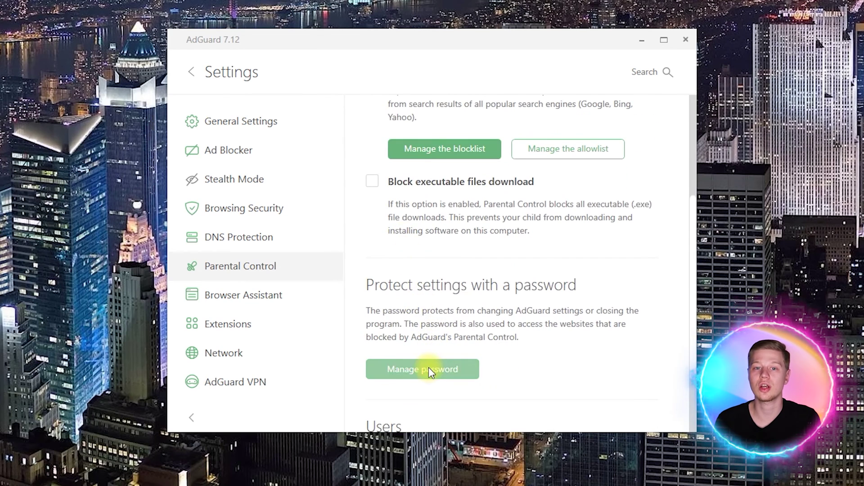
scroll(432, 355, down, 2)
click(444, 286)
text(••••••)
key(Tab)
text(••••••)
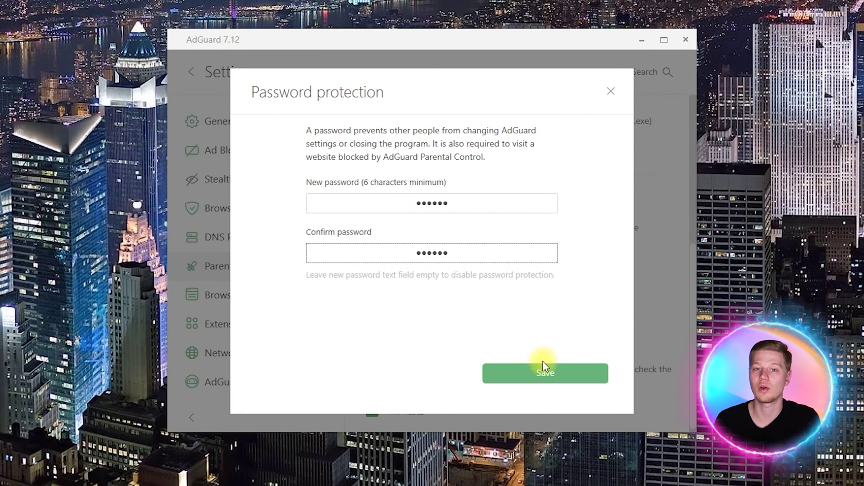
click(542, 372)
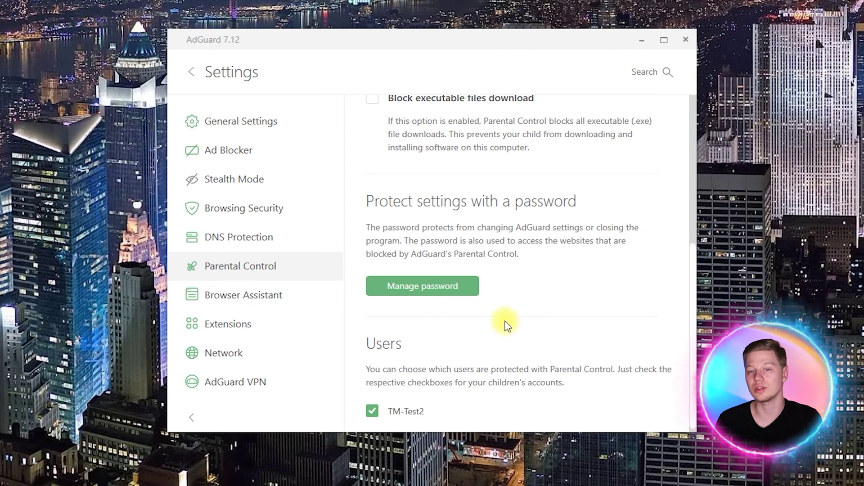
click(294, 236)
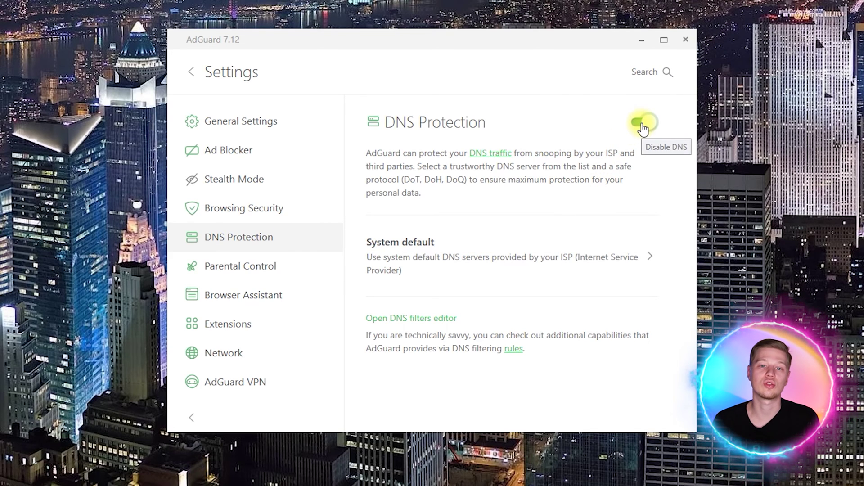
Choose the AdGuard DNS Family Protection server and keep DNS-over-HTTPS as the protocol
click(588, 264)
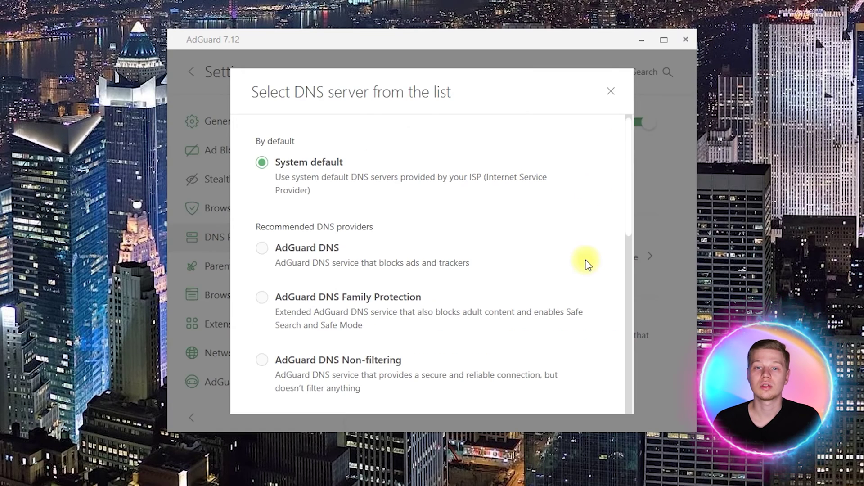
click(388, 299)
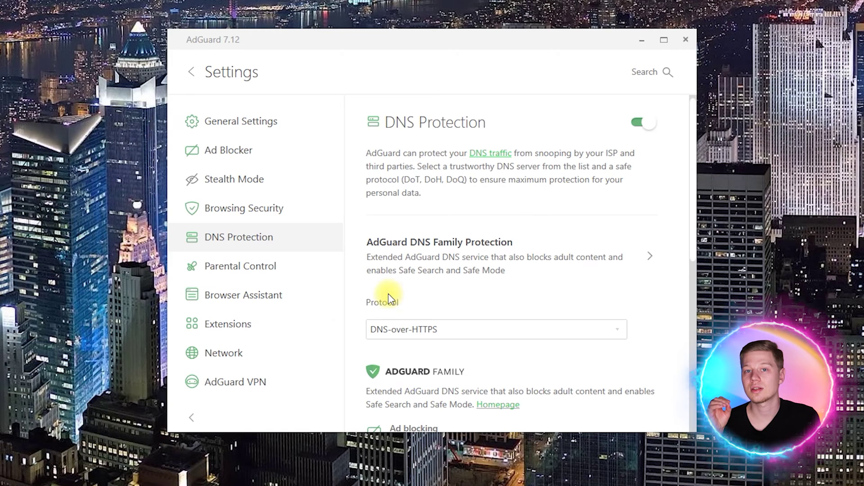
scroll(480, 288, down, 1)
click(481, 271)
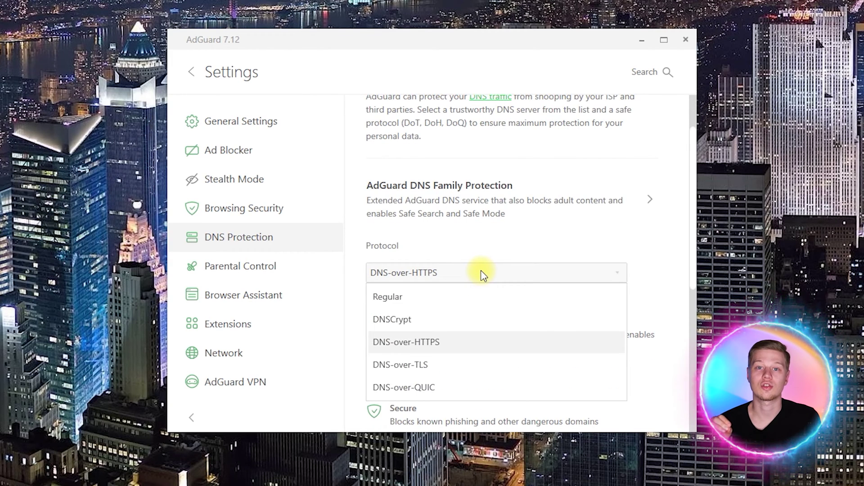
click(446, 349)
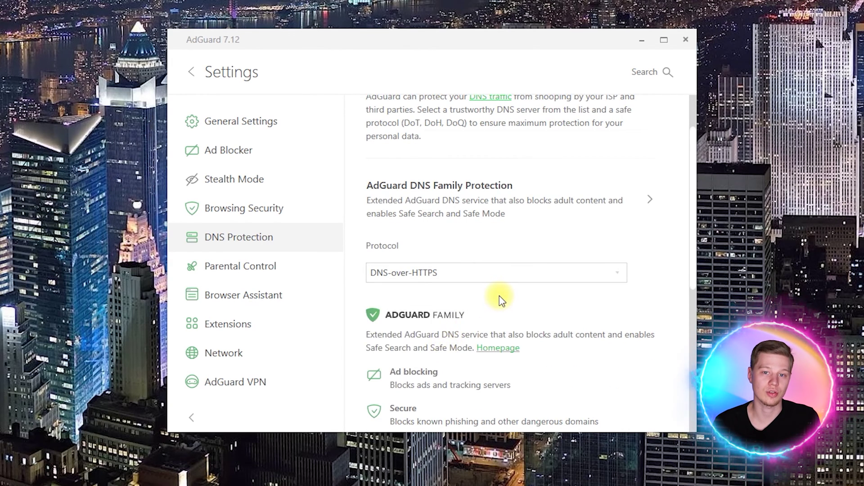
scroll(501, 299, down, 3)
scroll(431, 232, down, 2)
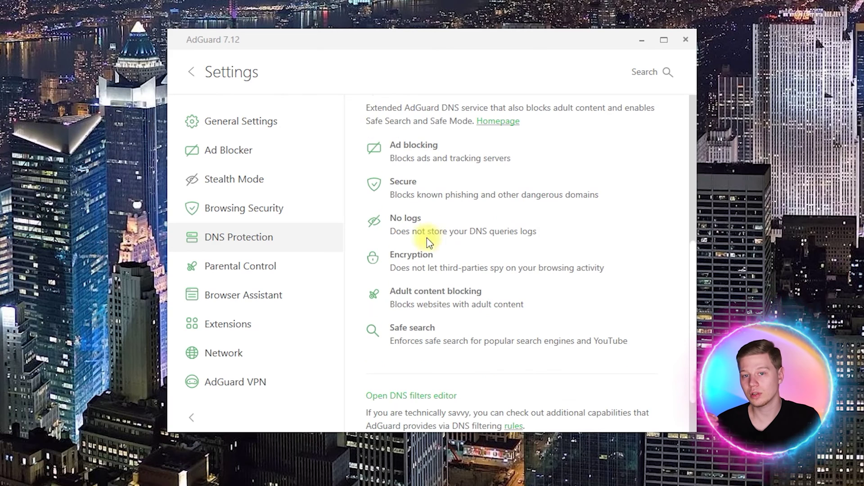
scroll(458, 306, down, 1)
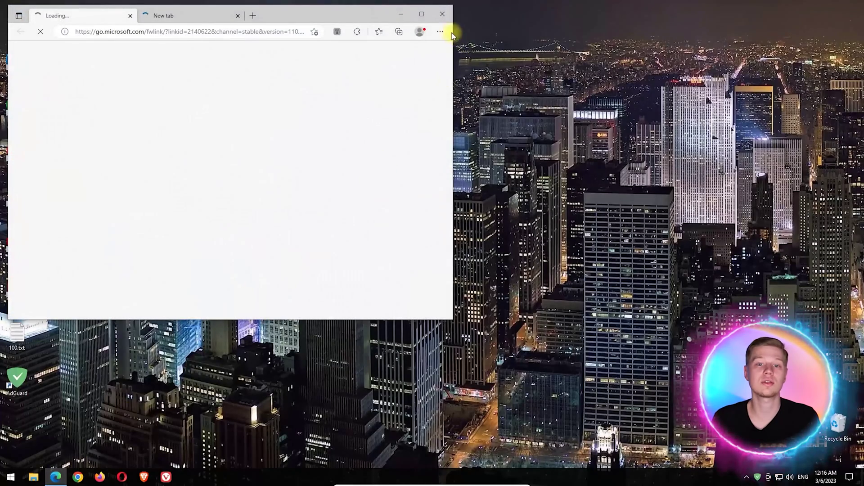
Load the adult test site in an Edge InPrivate window to check AdGuard's block
click(425, 18)
click(851, 23)
click(793, 66)
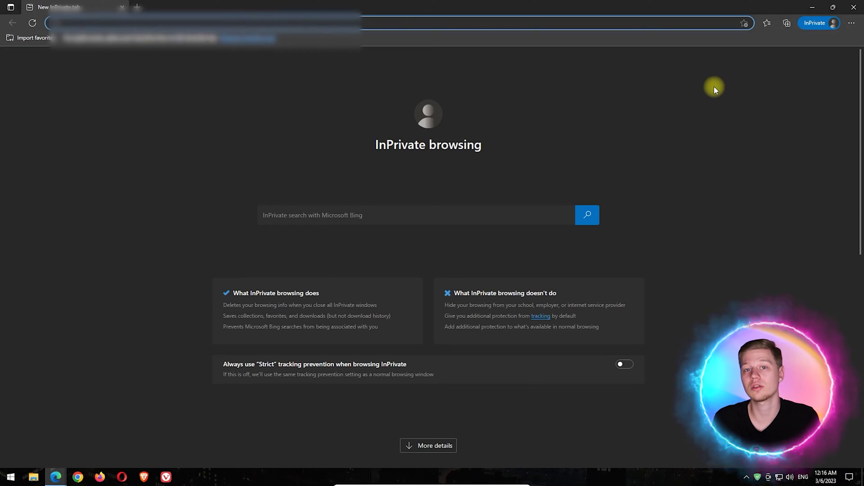
text(pb)
key(Return)
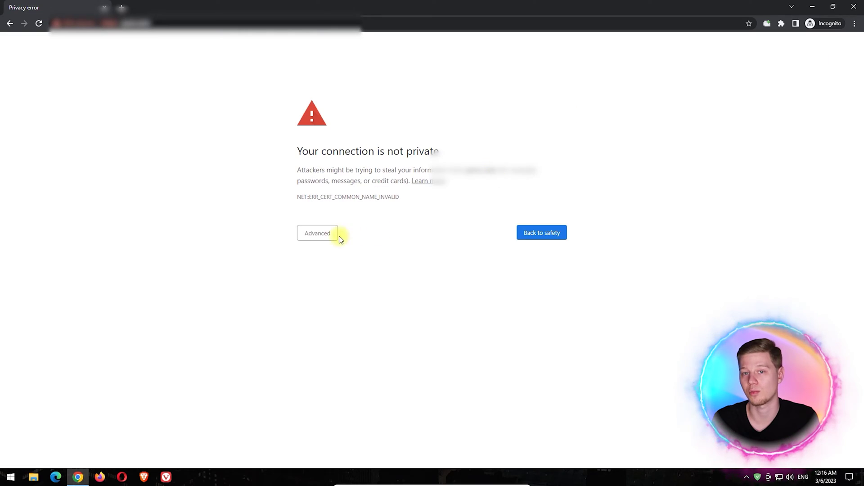
Proceed past Chrome's certificate warning and open all 100 test URLs in new tabs
click(338, 234)
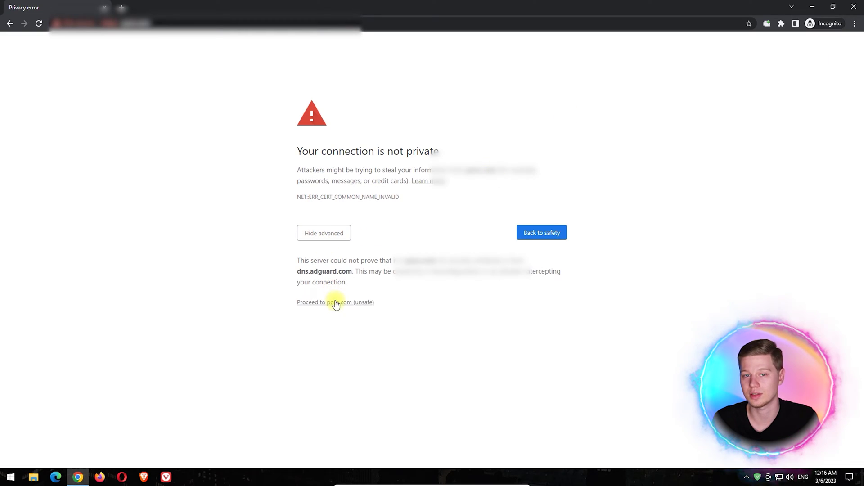
click(335, 302)
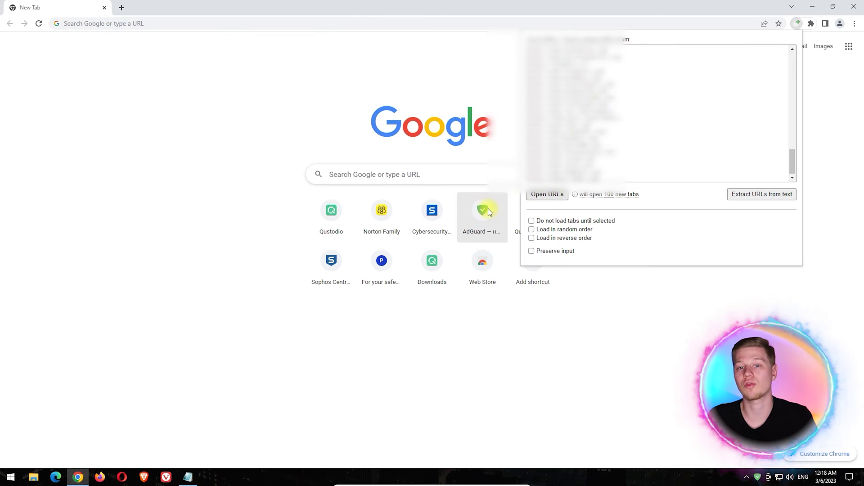
click(557, 194)
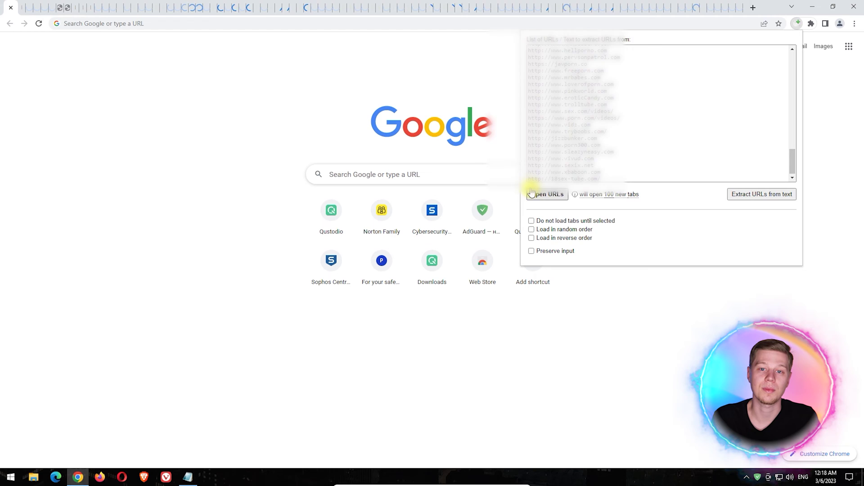
click(166, 119)
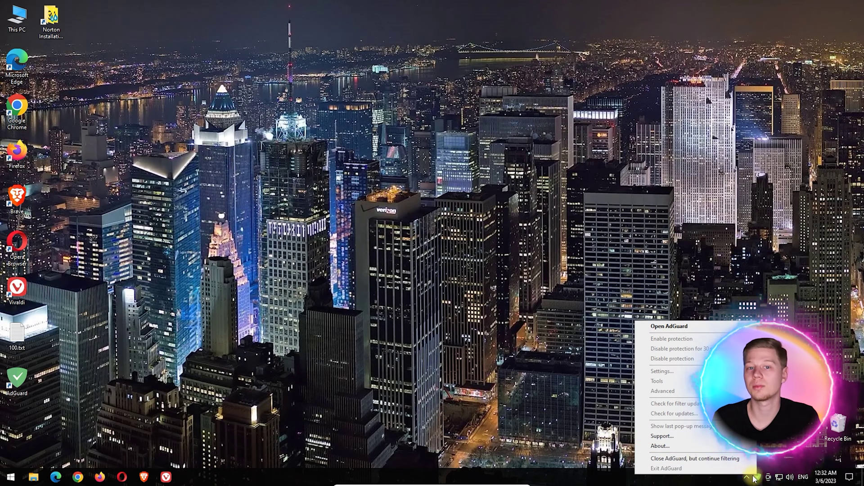
Bring up the AdGuard main window, then close Task Manager
click(758, 479)
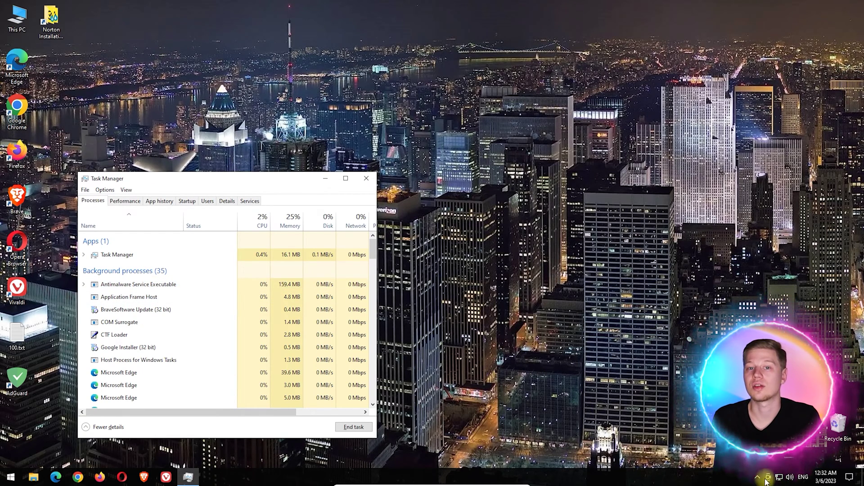
click(367, 178)
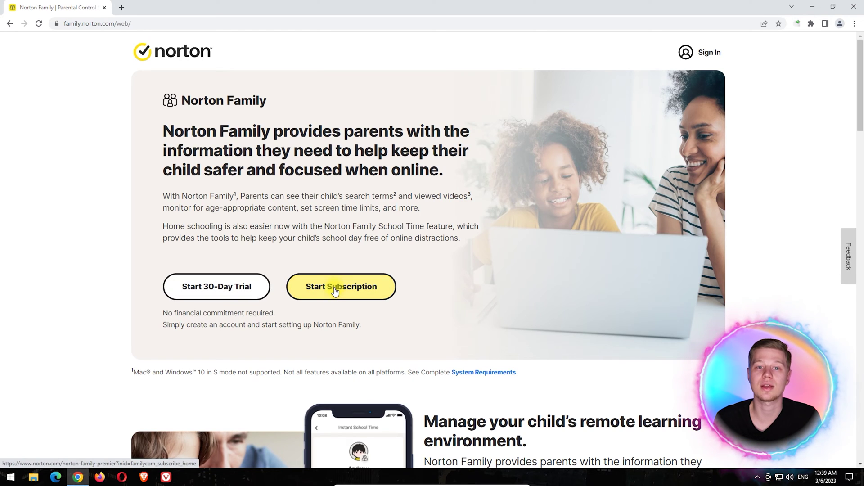
Sign in to the Norton Family account with its password
click(711, 52)
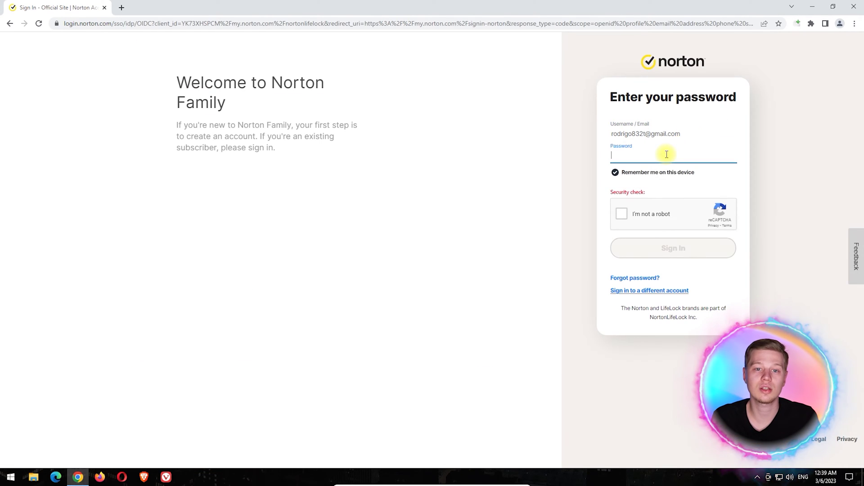
text(•)
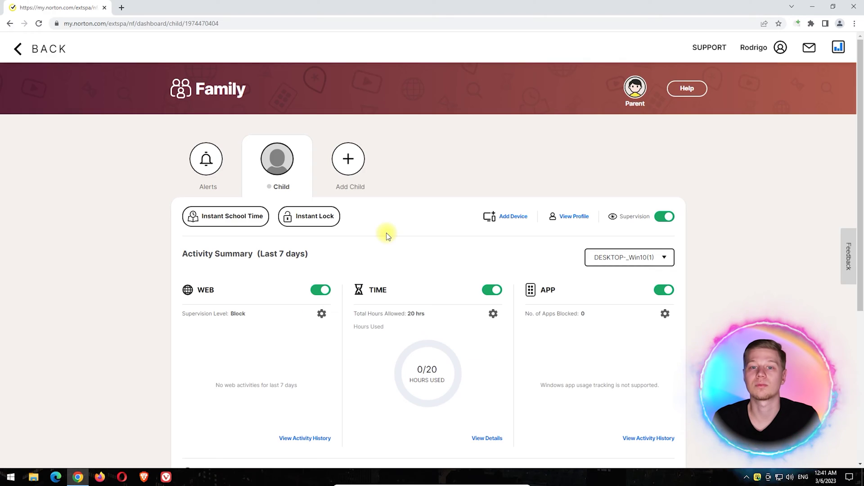
scroll(386, 233, down, 1)
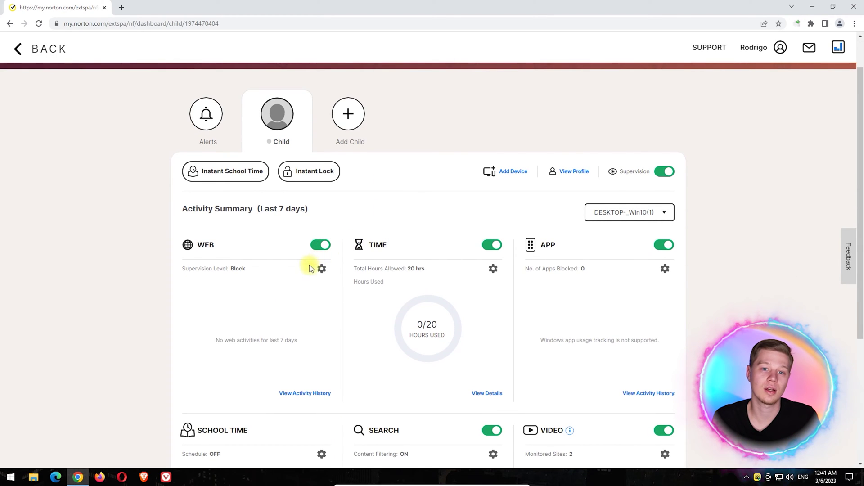
Review Child's web House Rules blocking 28 categories including Pornography, then view web activity
click(321, 271)
scroll(128, 180, down, 2)
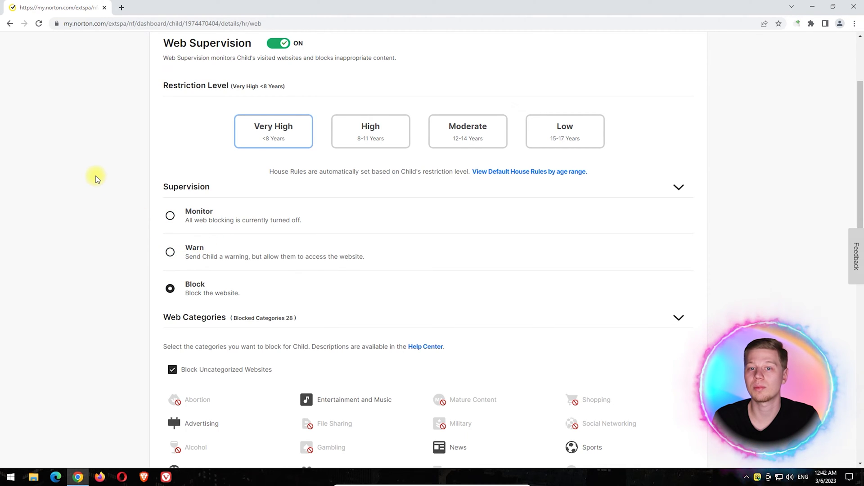
scroll(96, 176, down, 6)
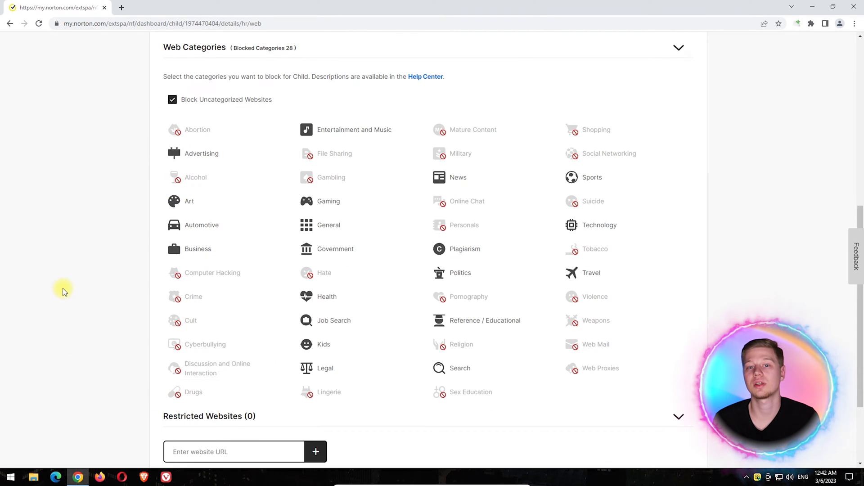
scroll(63, 292, down, 3)
scroll(63, 285, up, 12)
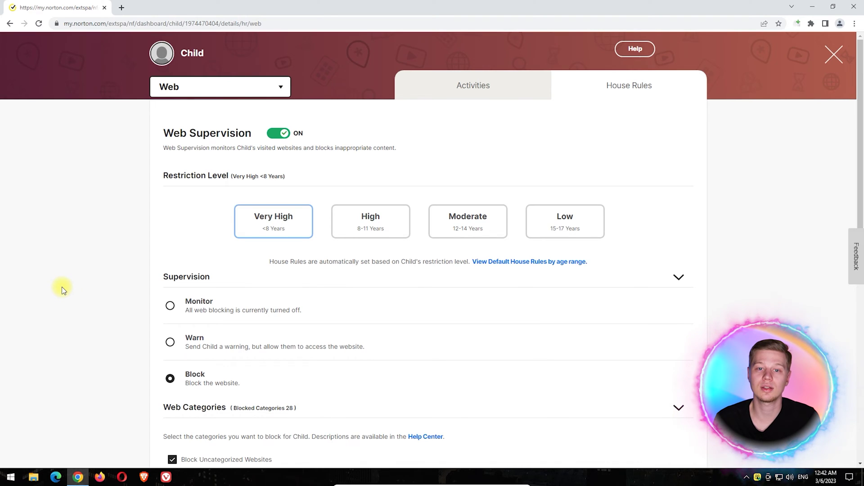
click(465, 87)
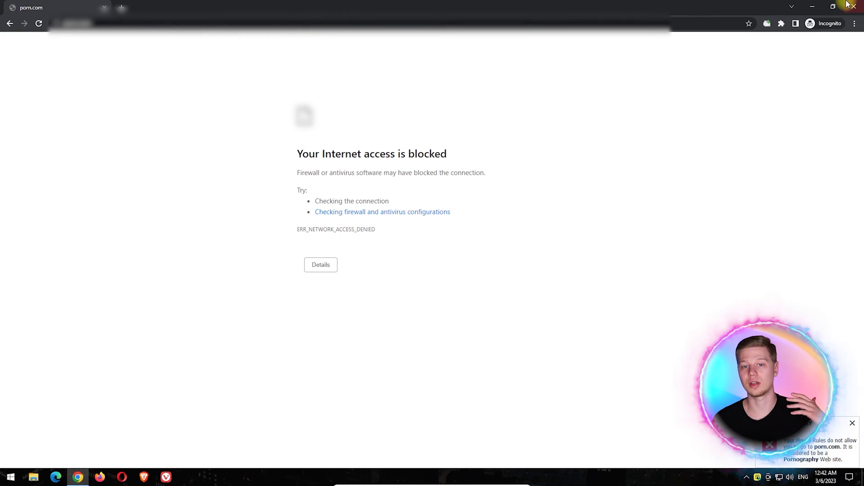
Try porn.com in Firefox and Opera private windows
click(853, 5)
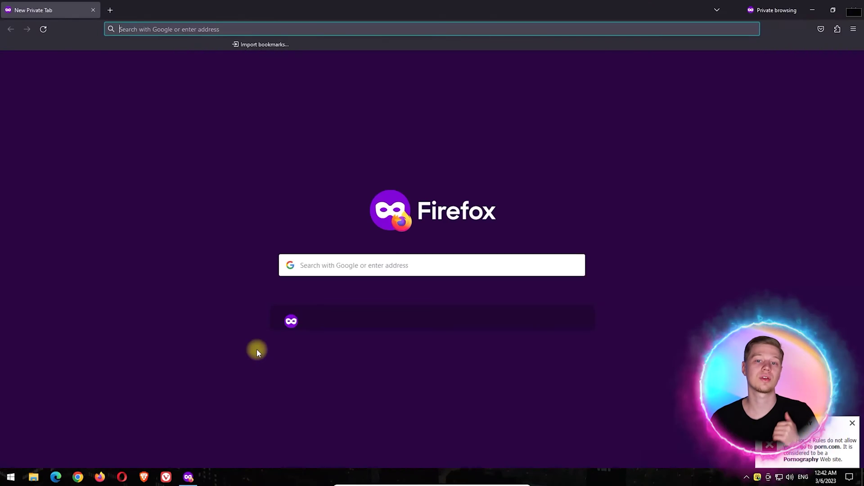
click(225, 25)
text(porn.com)
key(Return)
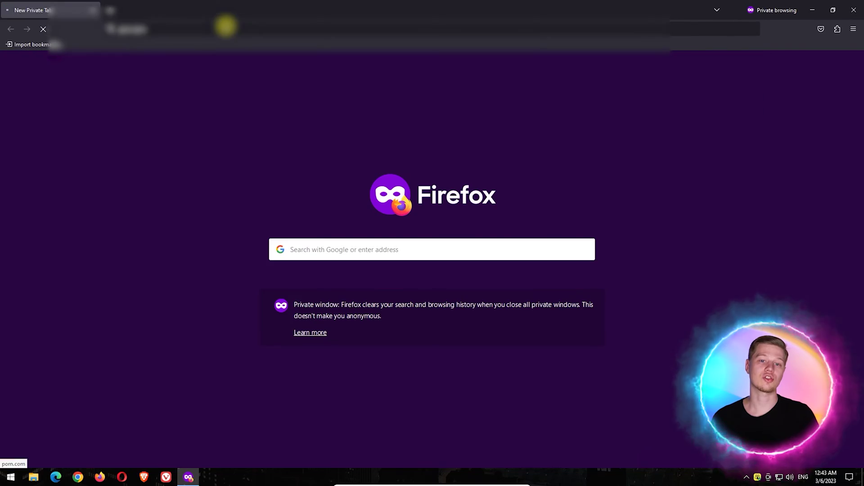
click(854, 10)
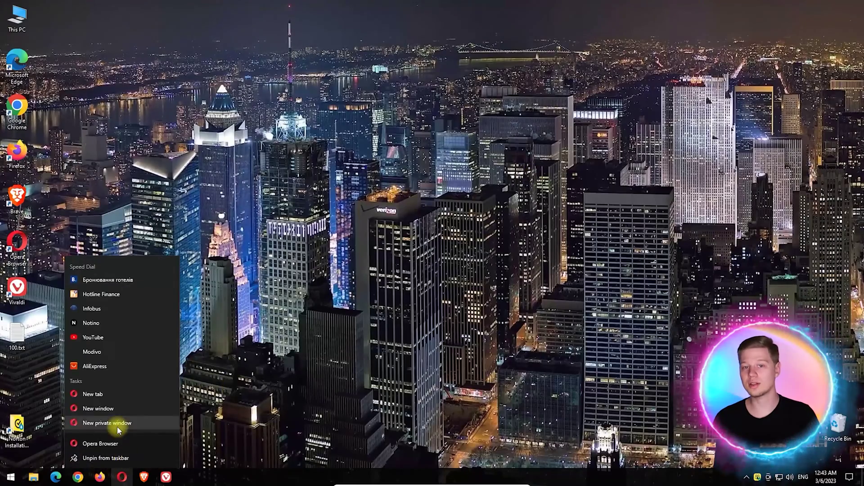
click(107, 423)
click(712, 67)
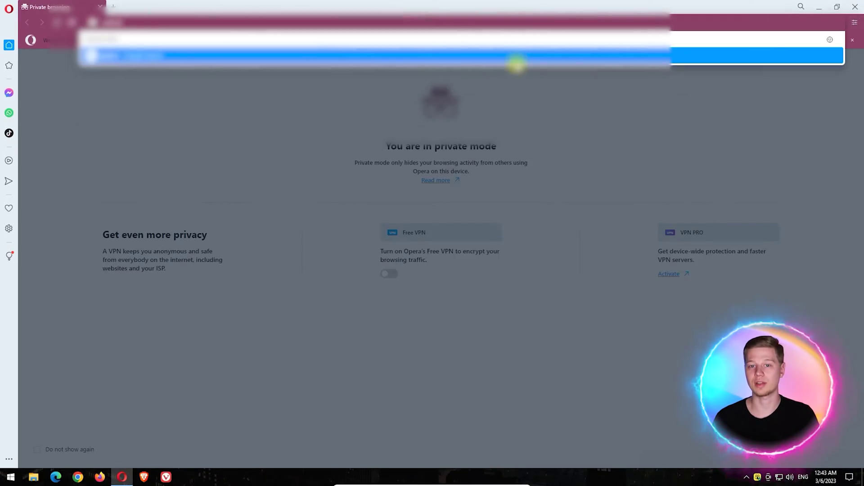
Test a Brave Tor window, then open the 100 test sites in Chrome and check their block pages
click(516, 56)
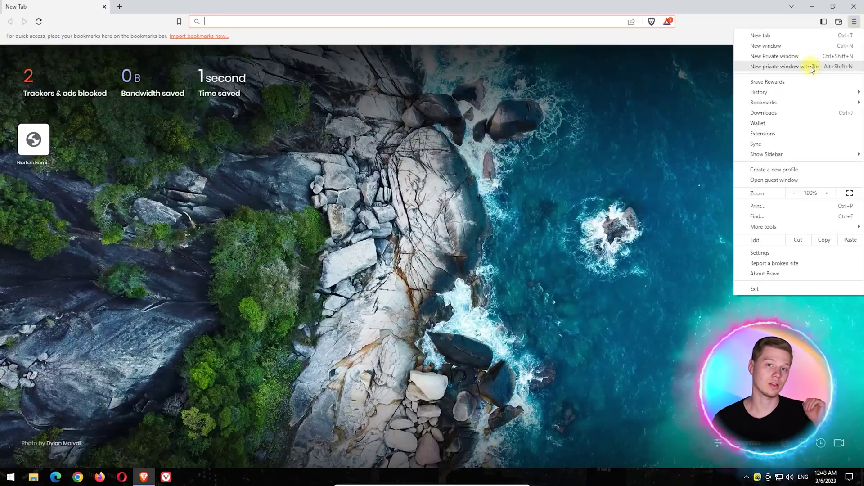
click(812, 69)
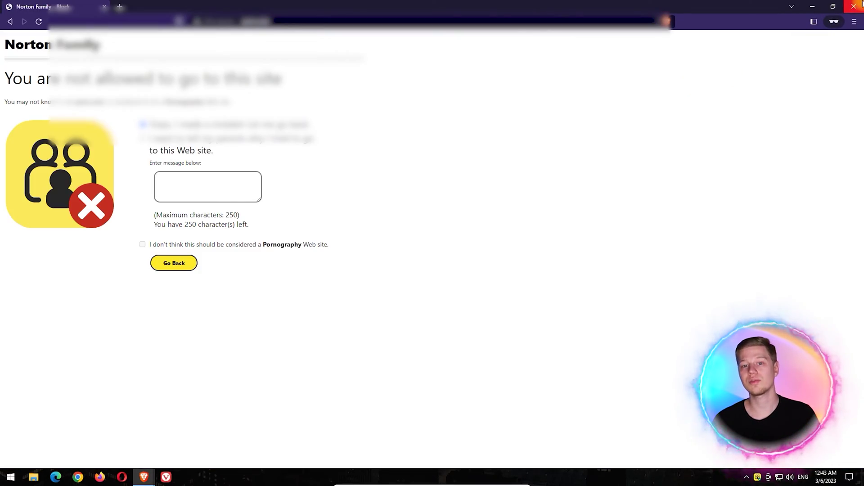
click(861, 3)
click(862, 3)
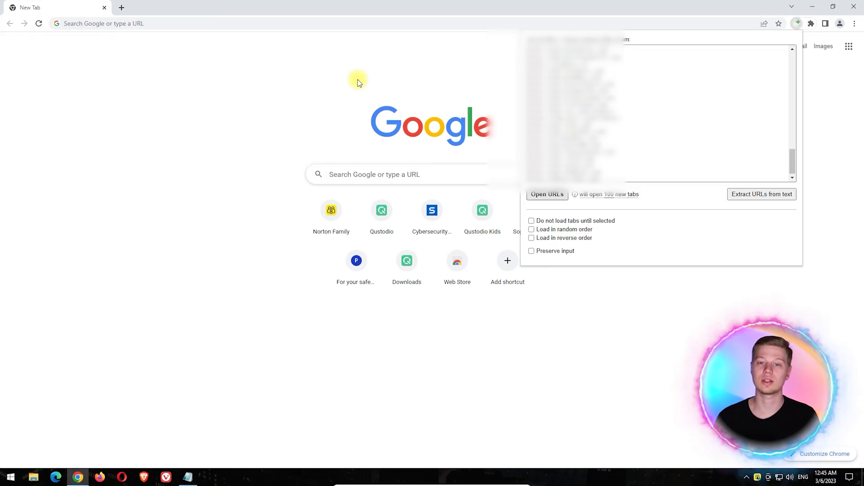
key(Return)
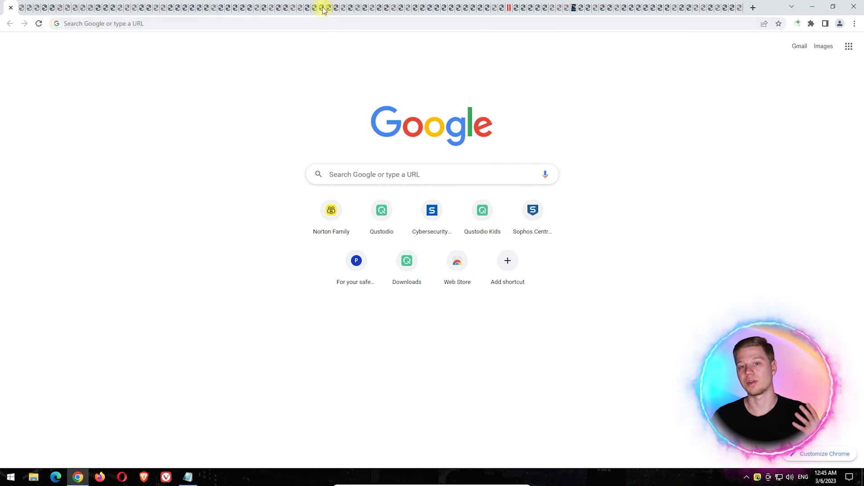
click(500, 7)
click(568, 6)
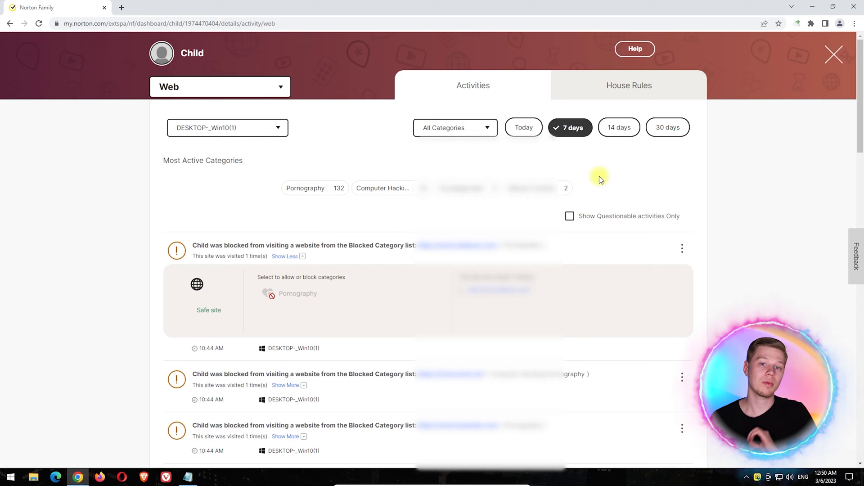
scroll(728, 169, down, 2)
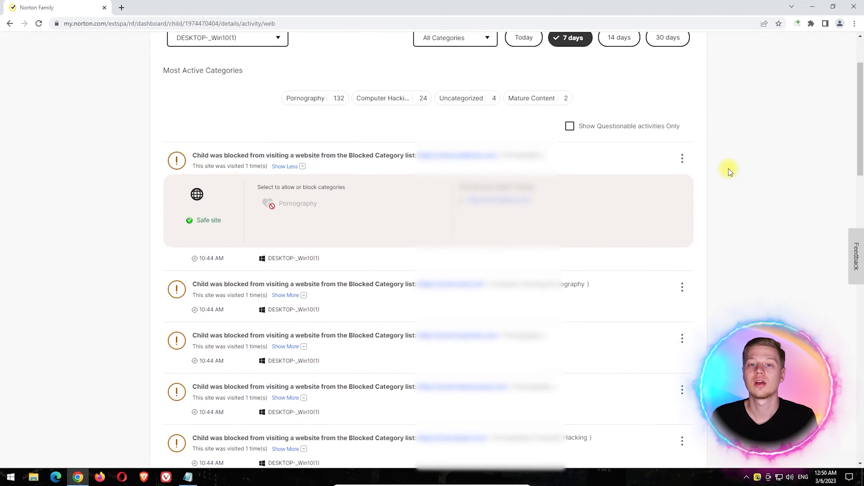
scroll(729, 171, up, 2)
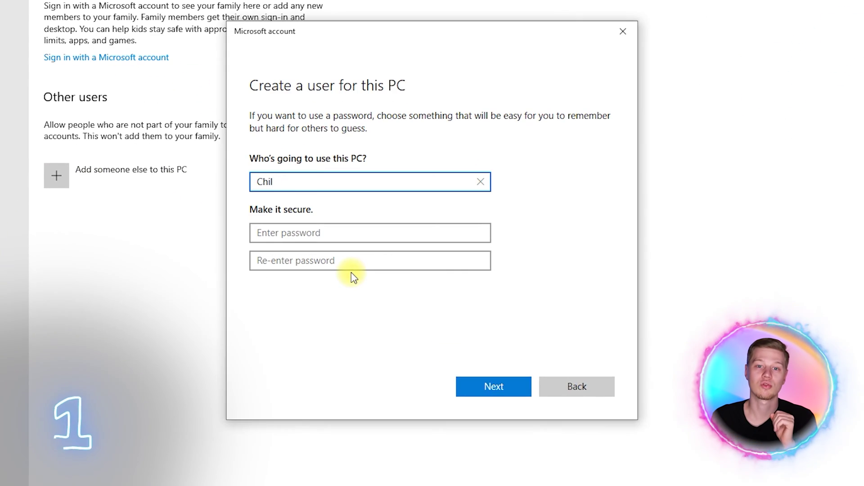
Create the local Child account and change its type, then install AdGuard and close its window
text(d)
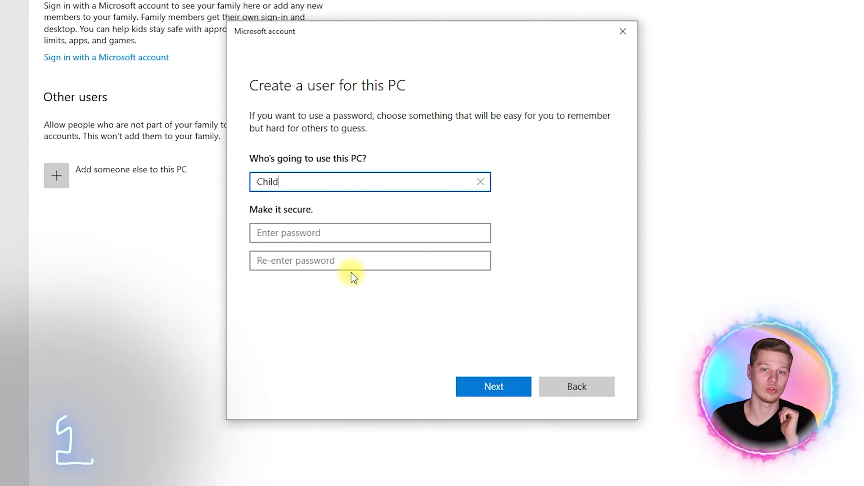
click(483, 386)
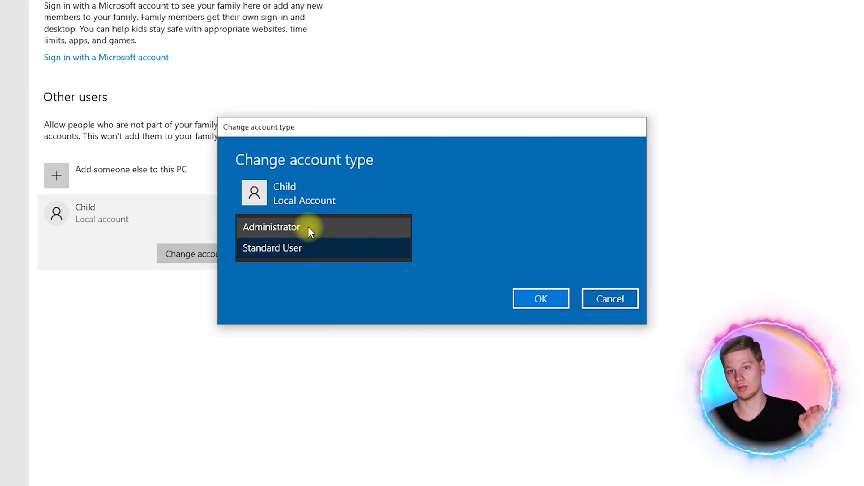
click(308, 226)
click(534, 299)
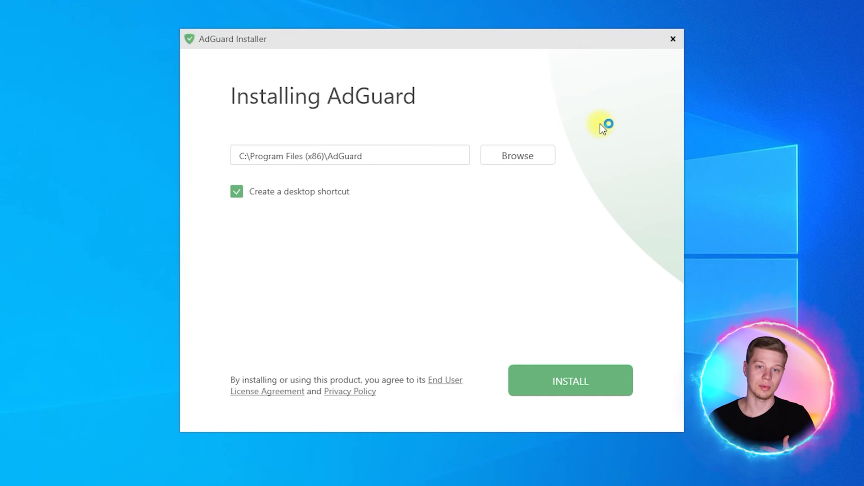
click(574, 380)
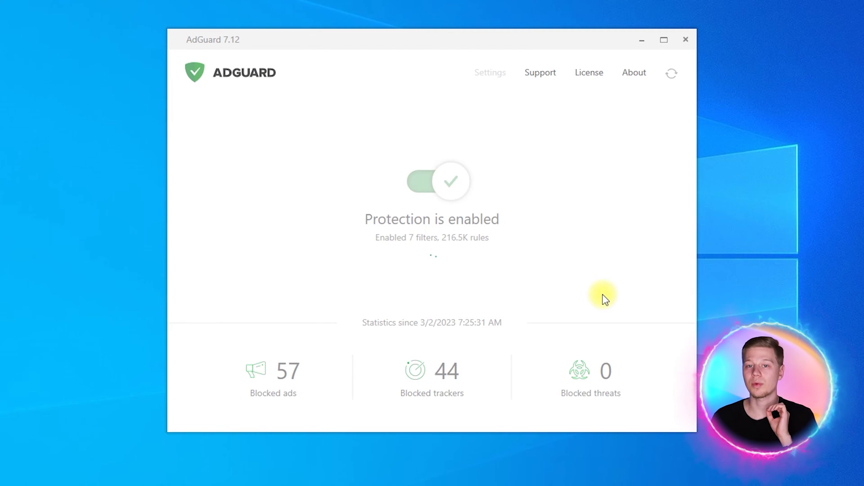
click(686, 40)
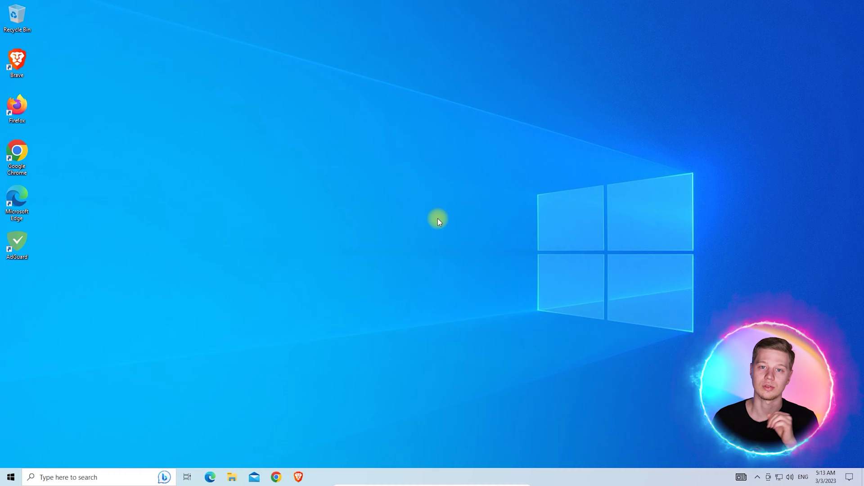
Open regedit and go to HKEY_CURRENT_USER\Software\Microsoft\Windows\CurrentVersion\Policies
key(super+r)
text(re)
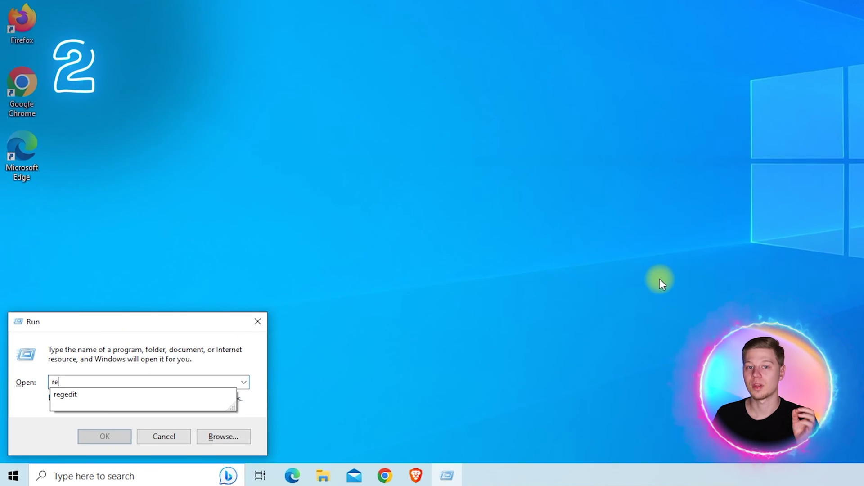
text(gedit)
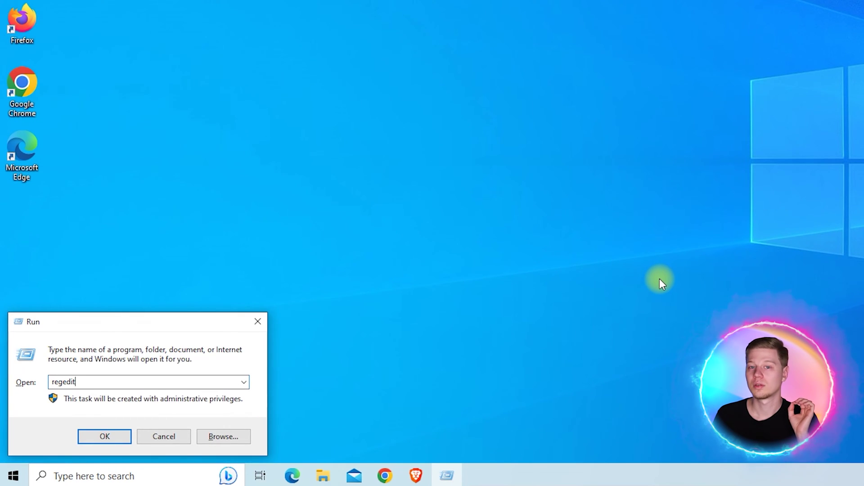
click(112, 436)
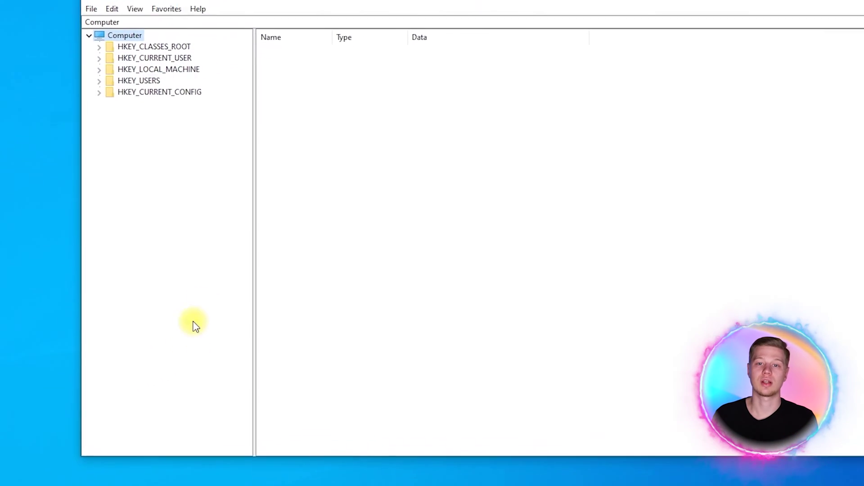
click(87, 49)
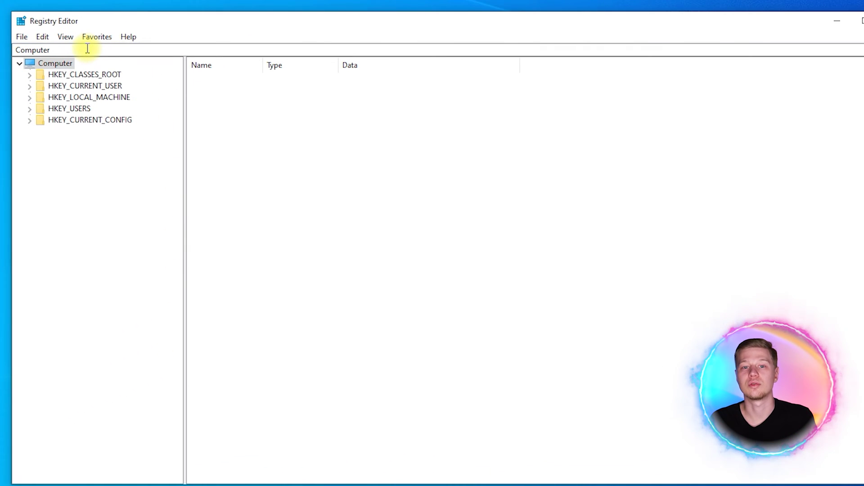
text(\)
text(HKEY_CURRENT_USER\Software\Microsoft\Windows\CurrentVersion\Policies)
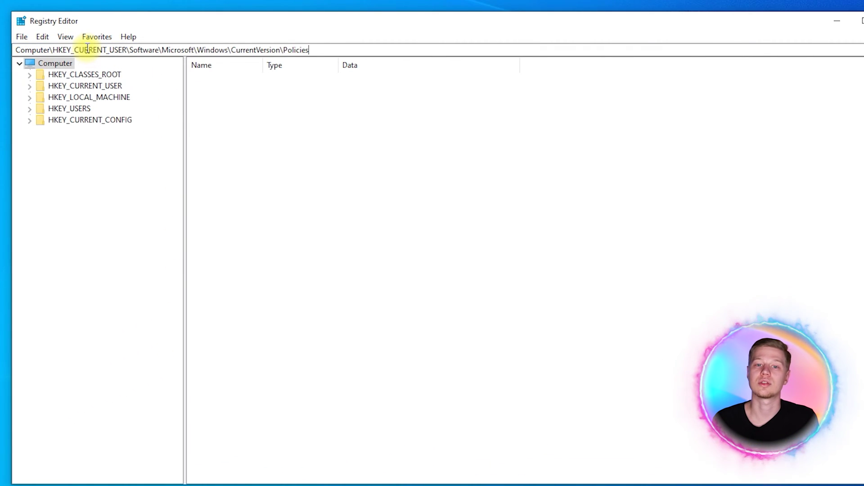
key(Return)
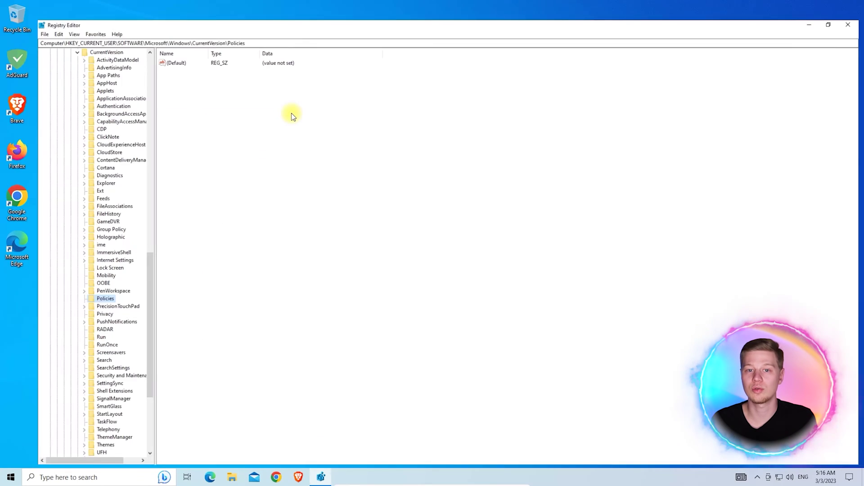
key(super+Up)
Create a new key named Explorer under Policies
right_click(70, 295)
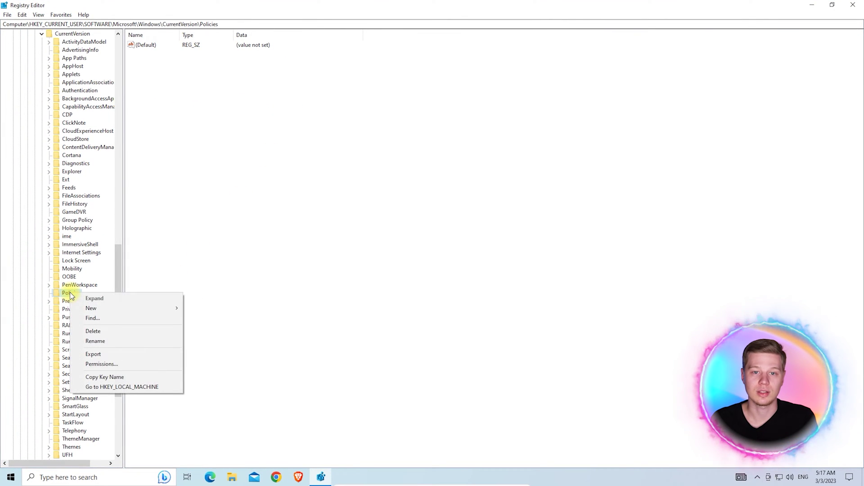
mouse_move(145, 310)
click(199, 309)
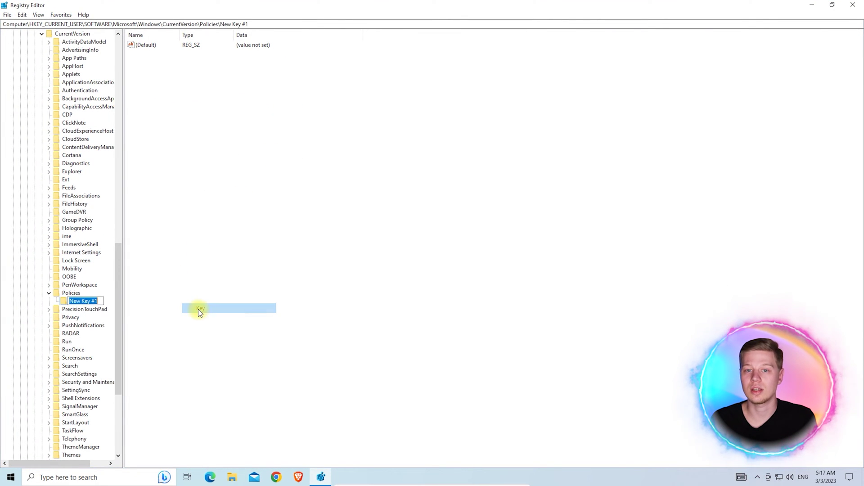
text(Explorer)
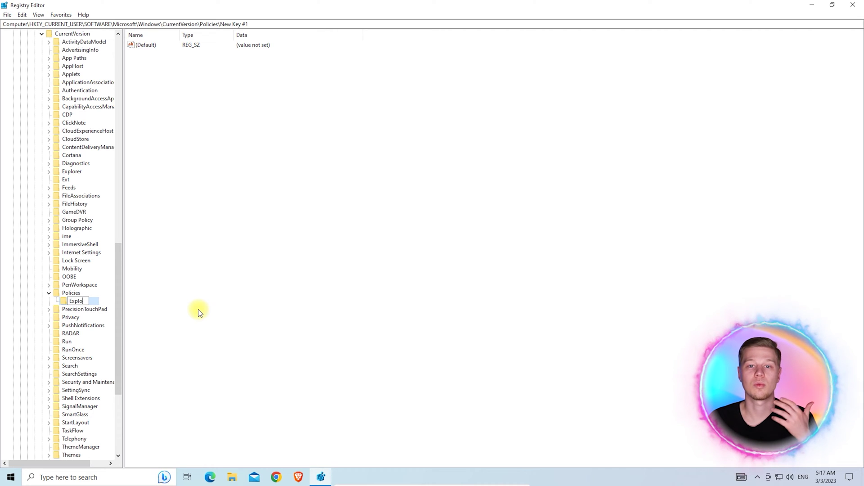
key(Return)
Add a NoControlPanel DWORD value set to 1 in the Explorer key
key(shift+F10)
mouse_move(150, 315)
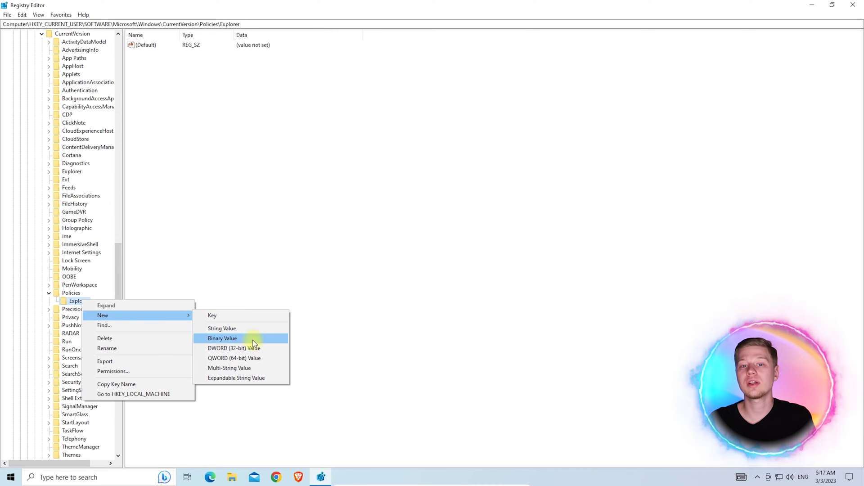
click(255, 347)
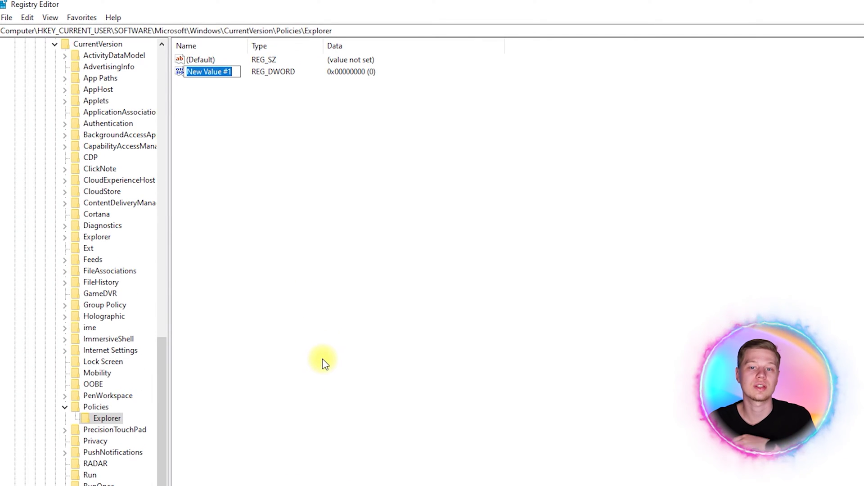
text(NoControlPanel)
key(Return)
key(Return)
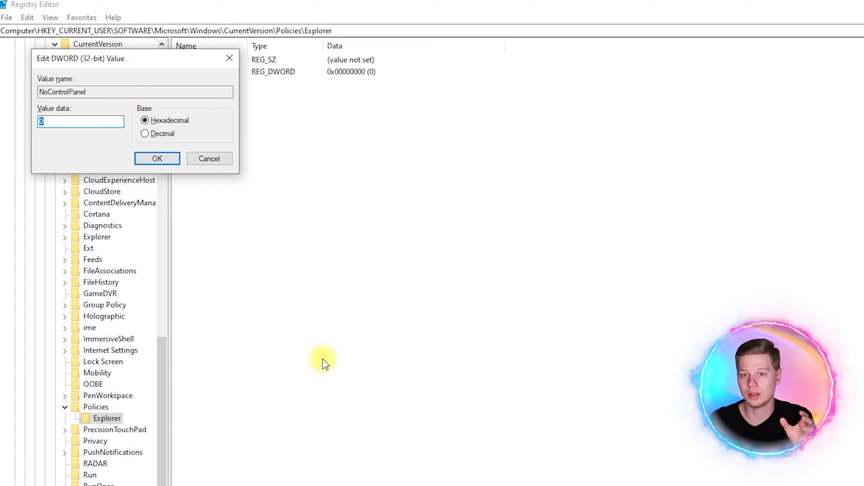
click(169, 163)
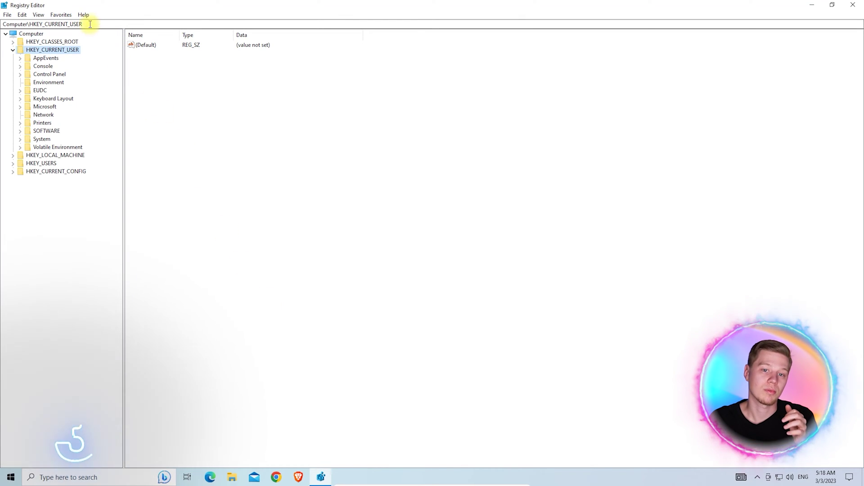
Navigate the address bar to the Policies\Explorer key
drag(90, 24, 62, 24)
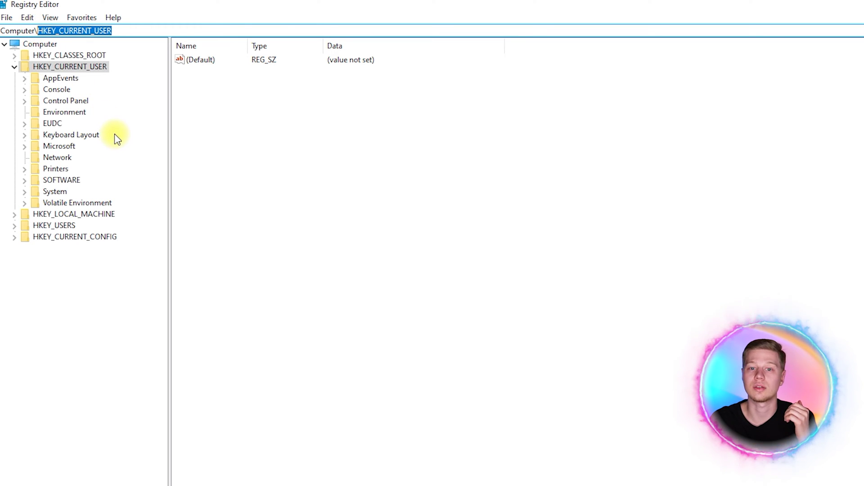
text(HKEY_CURRENT_USER\Software\Microsoft\Windows\CurrentVersion\Policies)
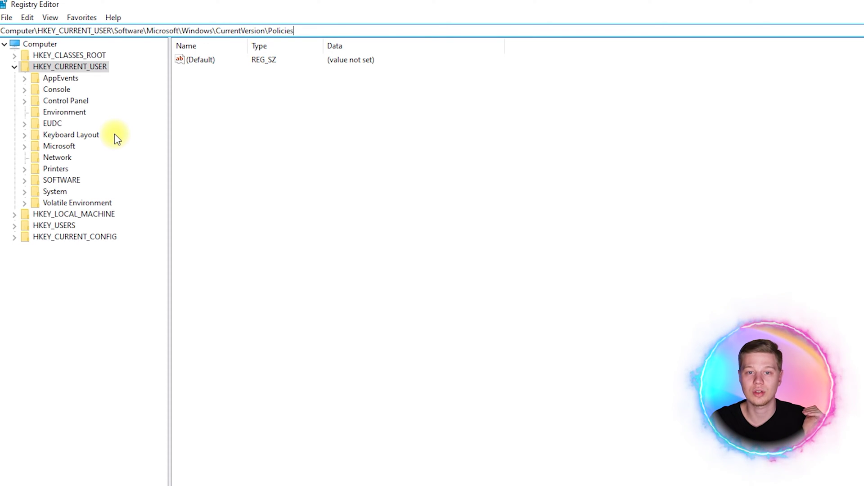
text(\)
key(Down)
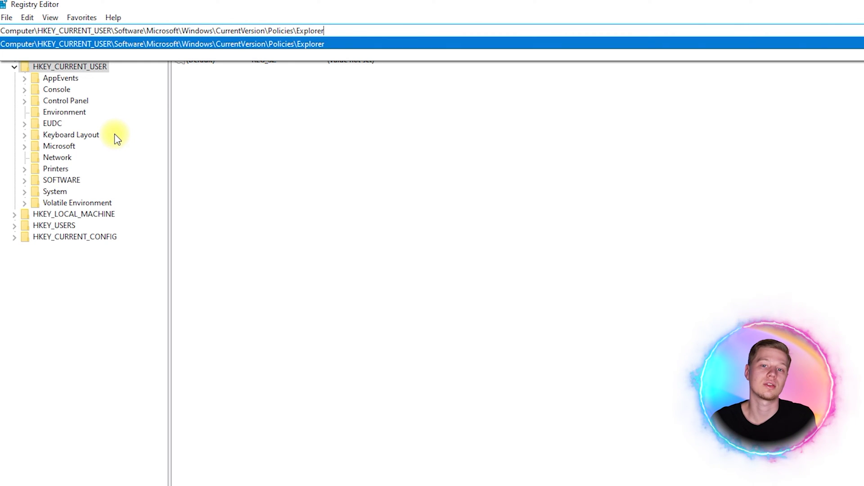
key(Return)
Add a DisallowRun DWORD value set to 1 in the Explorer key
right_click(281, 161)
mouse_move(315, 168)
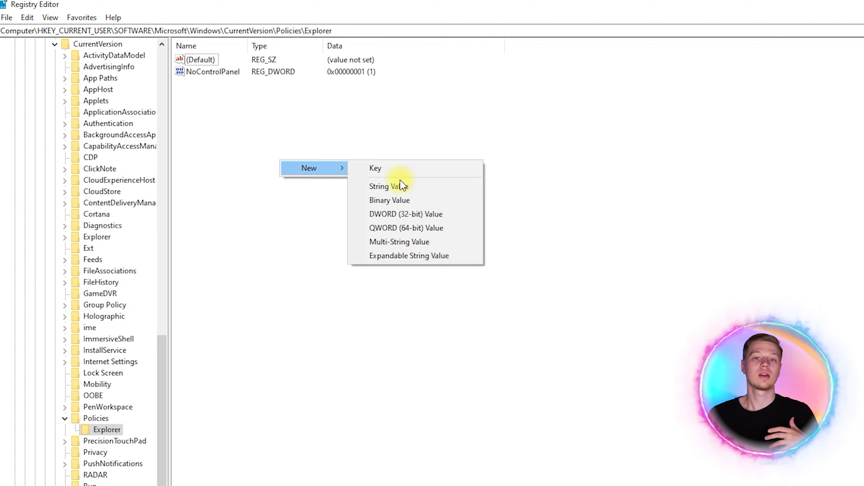
click(404, 214)
text(Disa)
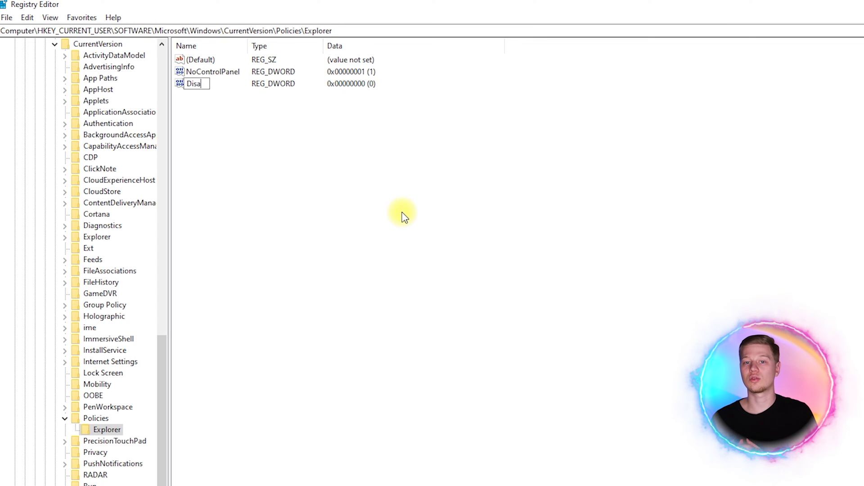
key(Return)
key(Return)
text(1)
click(164, 156)
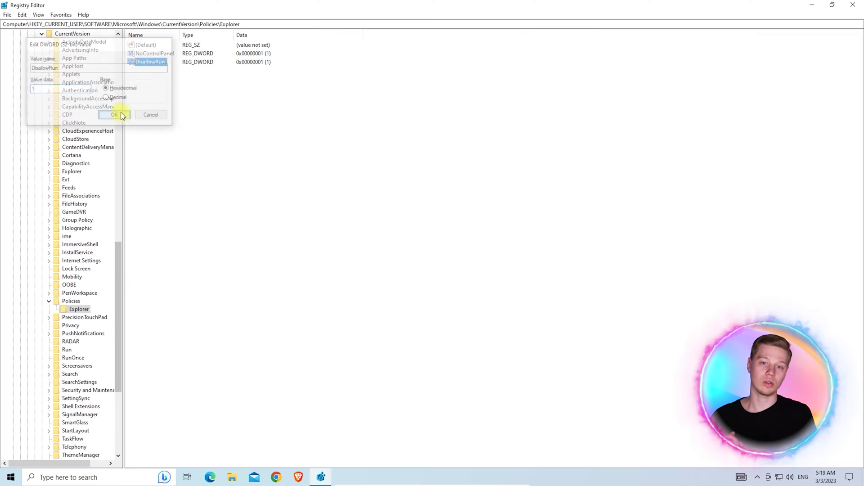
right_click(113, 429)
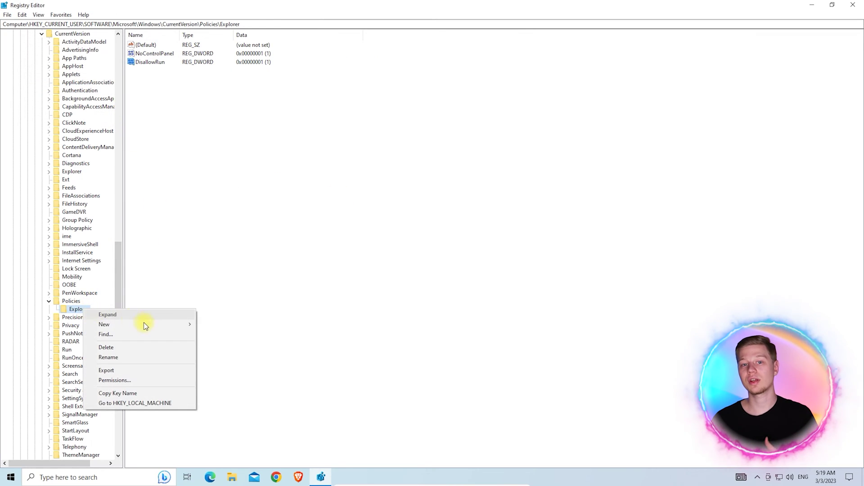
Create a DisallowRun key under Explorer with string value 1 set to AdGuard.Tools.exe
mouse_move(144, 324)
click(215, 321)
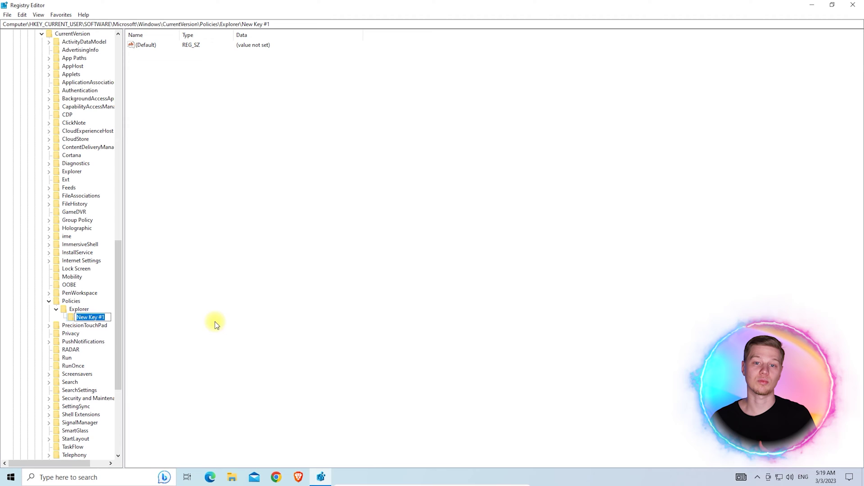
text(Disallow)
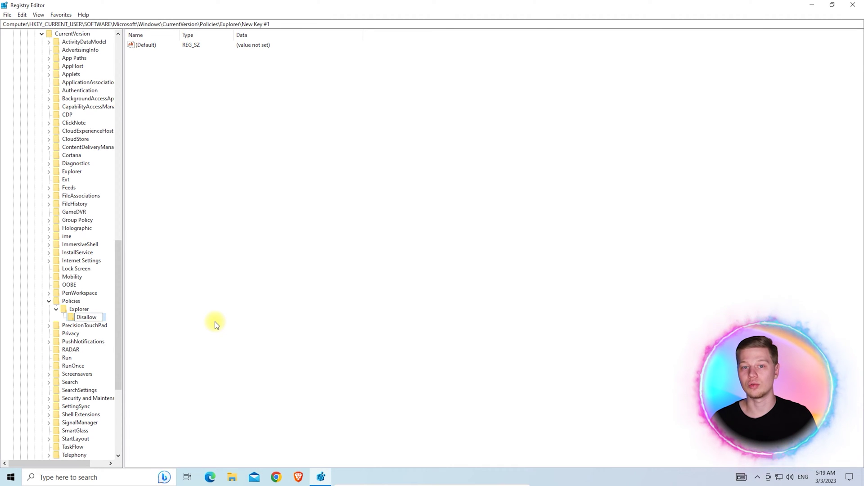
text(Run)
key(Return)
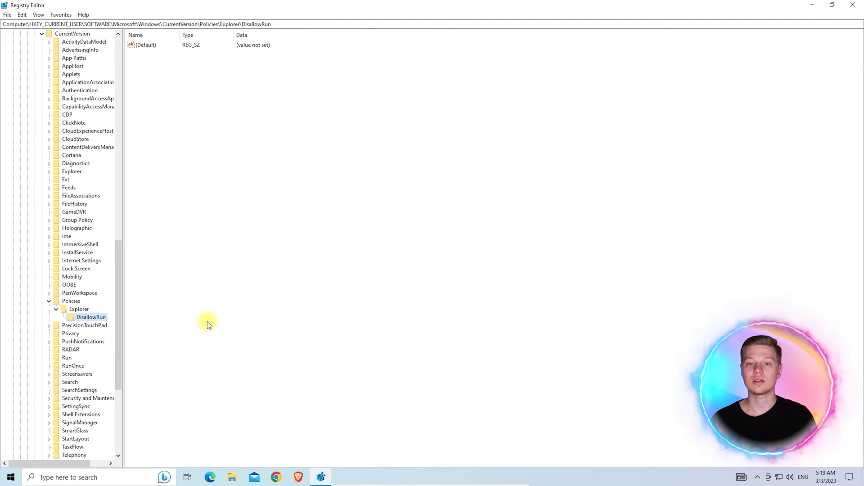
mouse_move(216, 173)
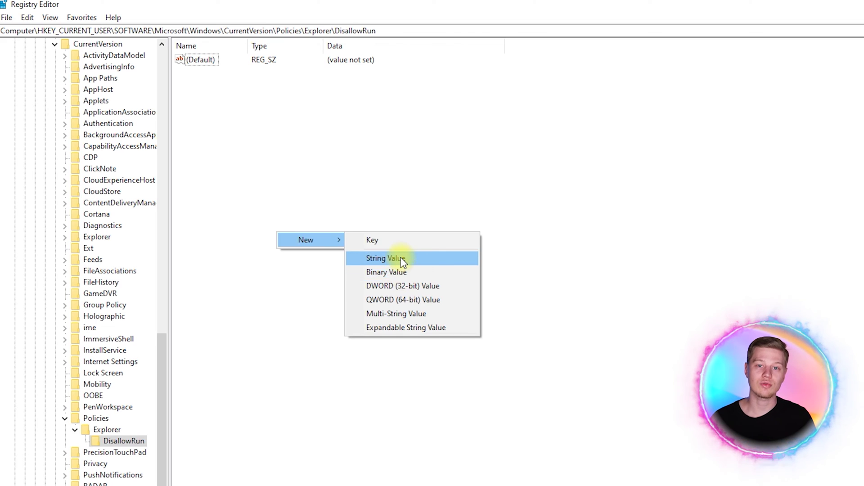
click(288, 187)
text(1)
key(Return)
key(Return)
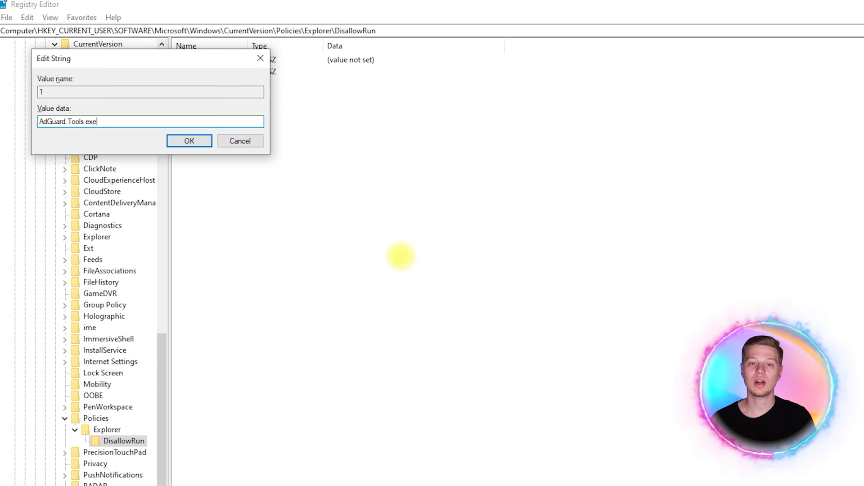
key(Return)
Try uninstalling AdGuard from the Start menu to confirm it is refused
click(813, 5)
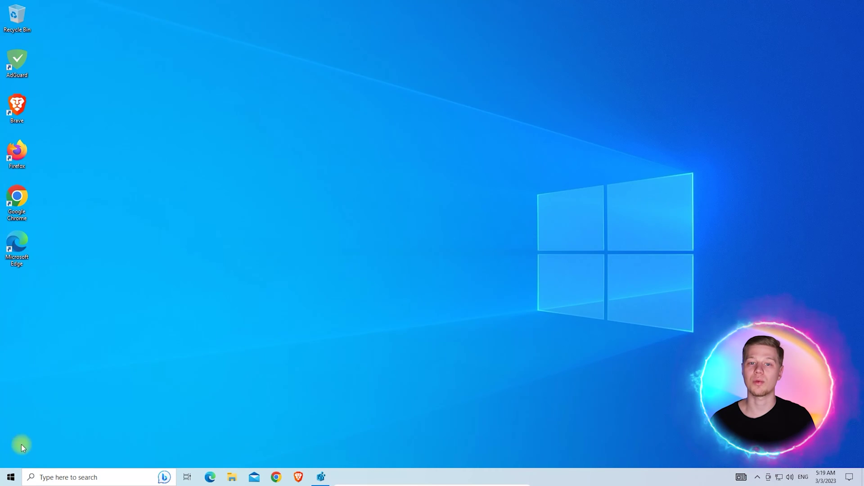
click(10, 479)
text(ad)
click(234, 379)
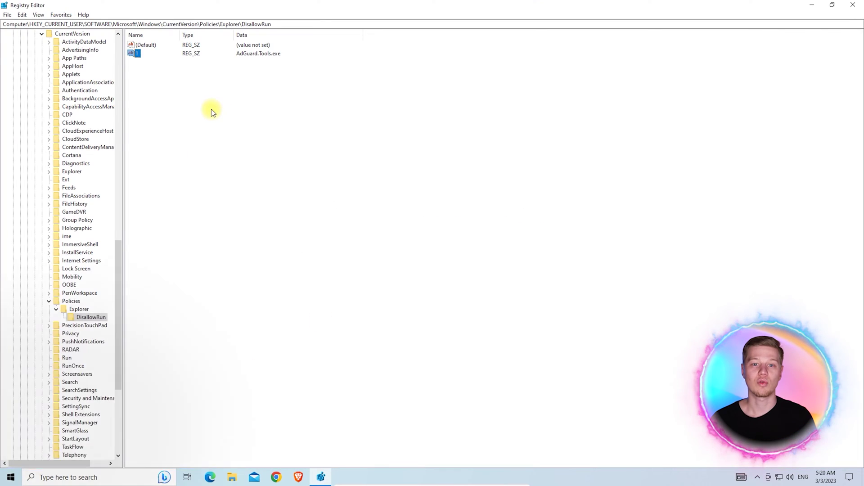
right_click(212, 109)
Add string value 2 under DisallowRun with data taskmgr.exe to block Task Manager
mouse_move(226, 115)
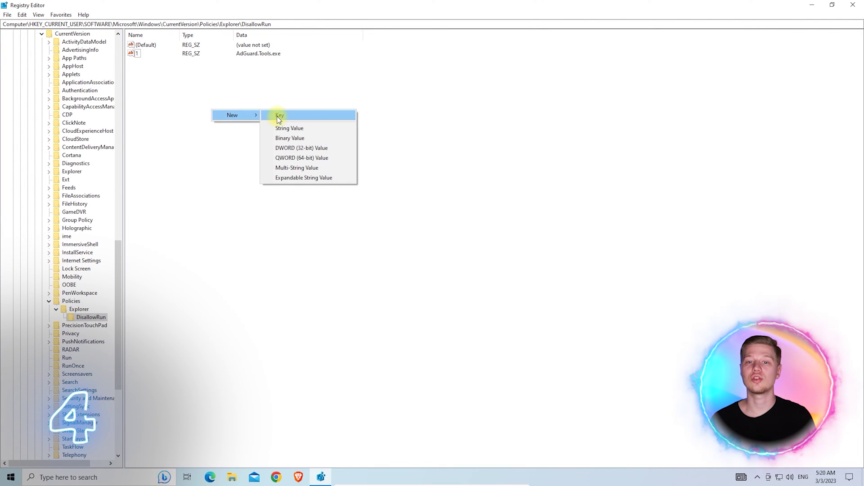
click(288, 128)
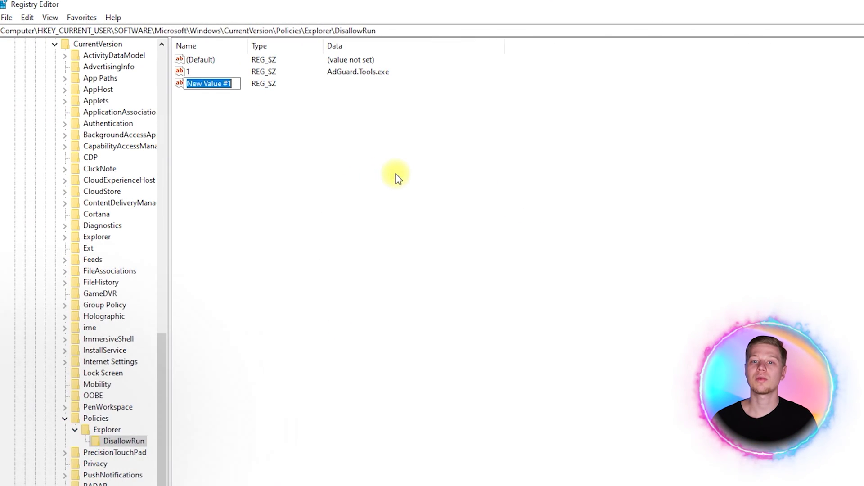
text(2)
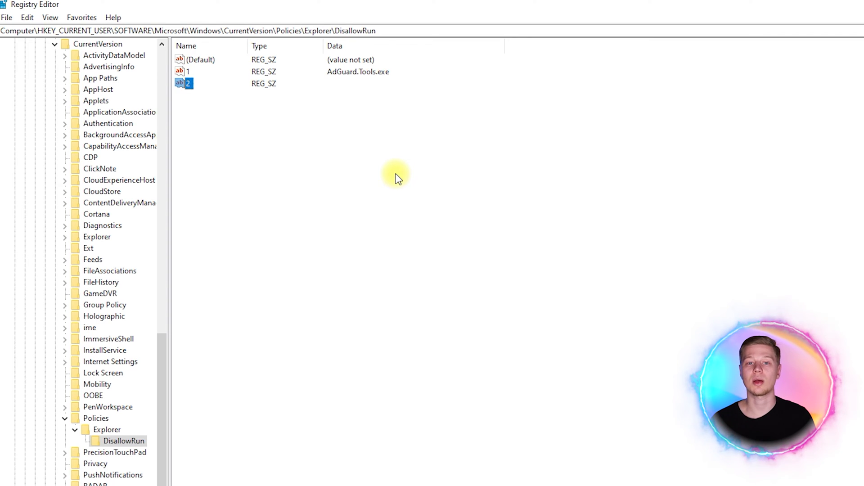
double_click(184, 83)
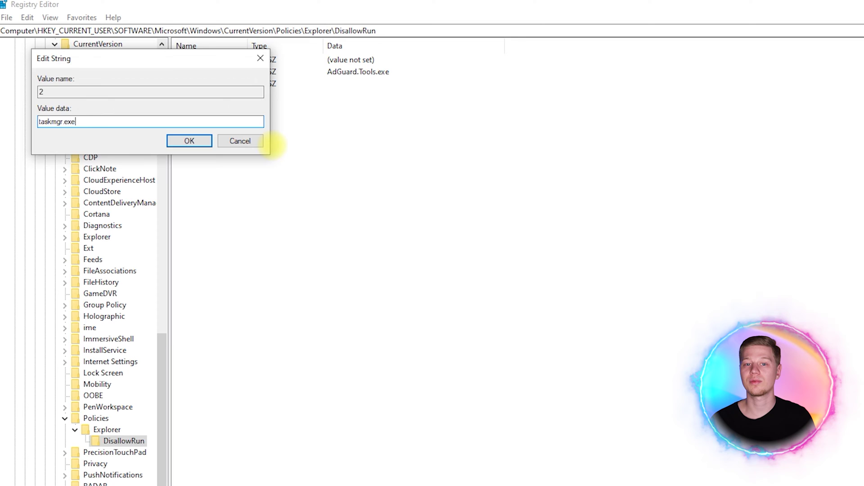
key(Return)
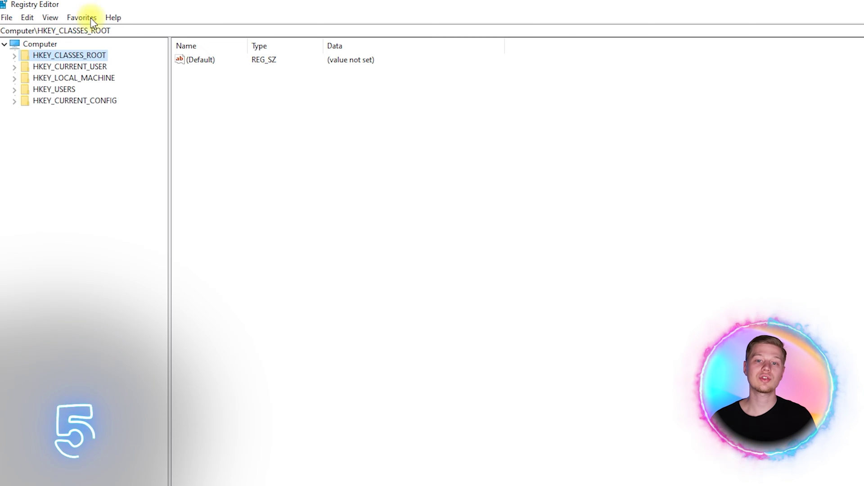
Jump to the pasted Policies path and create a new key named System under it
drag(40, 30, 132, 31)
text(HKEY_CURRENT_USER\SOFTWARE\Microsoft\Windows\CurrentVersion\Policies)
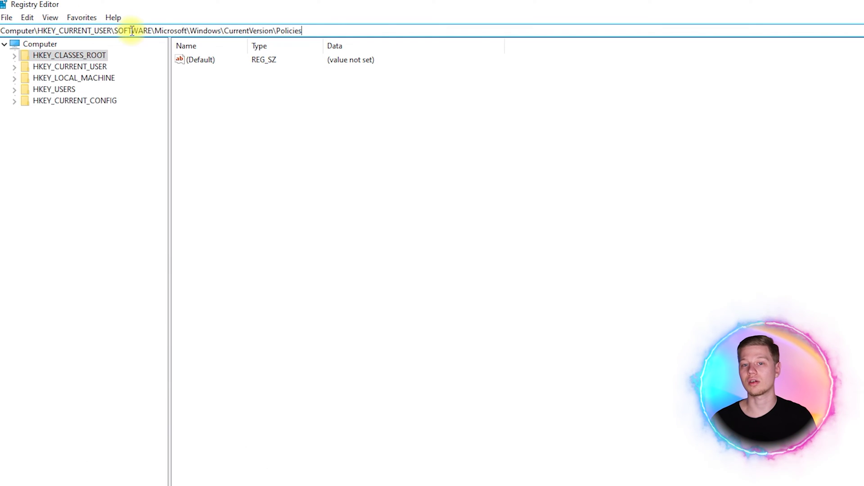
key(Return)
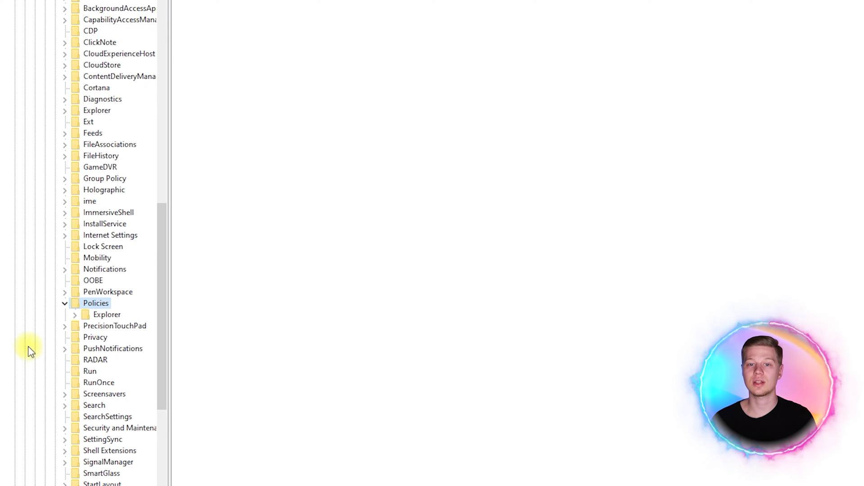
right_click(97, 310)
mouse_move(235, 332)
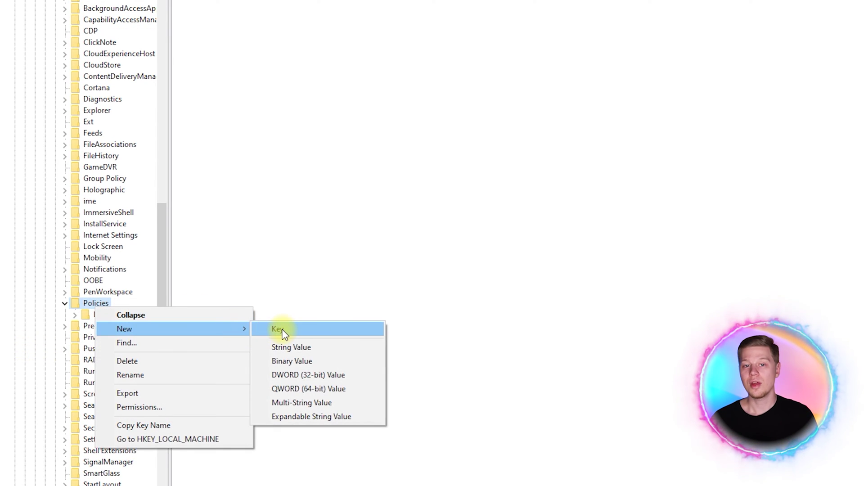
click(282, 332)
text(Syste)
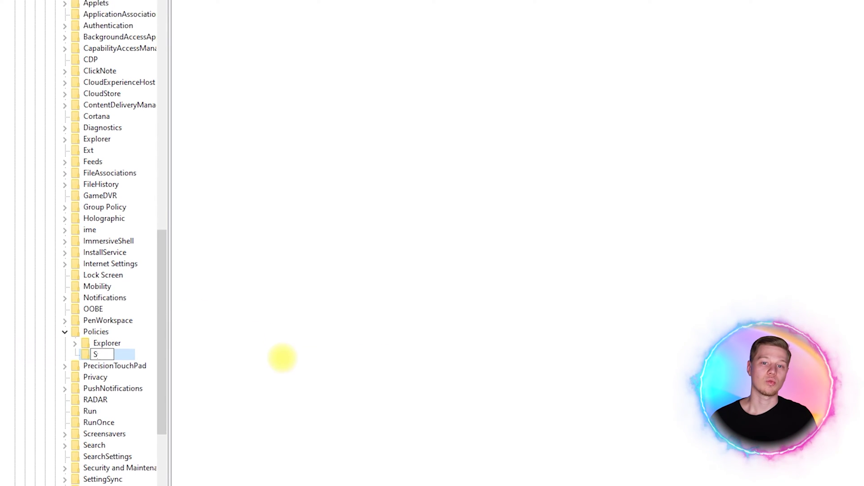
text(m)
key(Return)
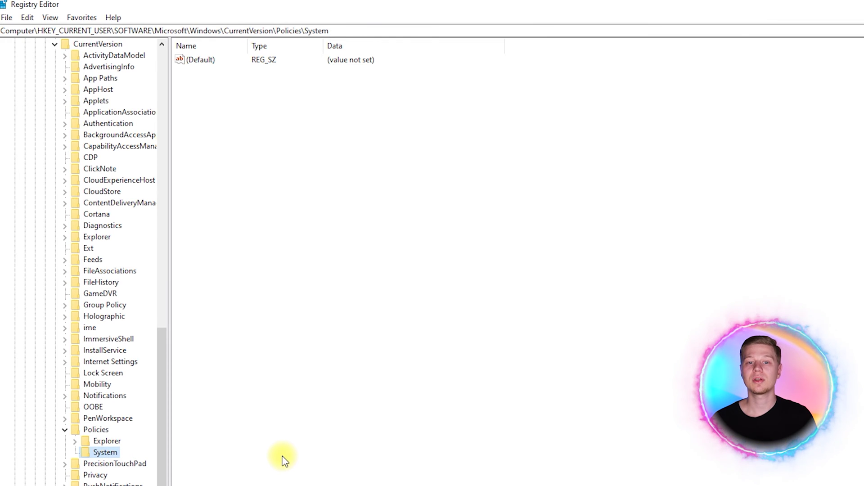
Add a 32-bit DWORD DisableRegistryTools with value 1 to the System key
right_click(265, 161)
mouse_move(314, 168)
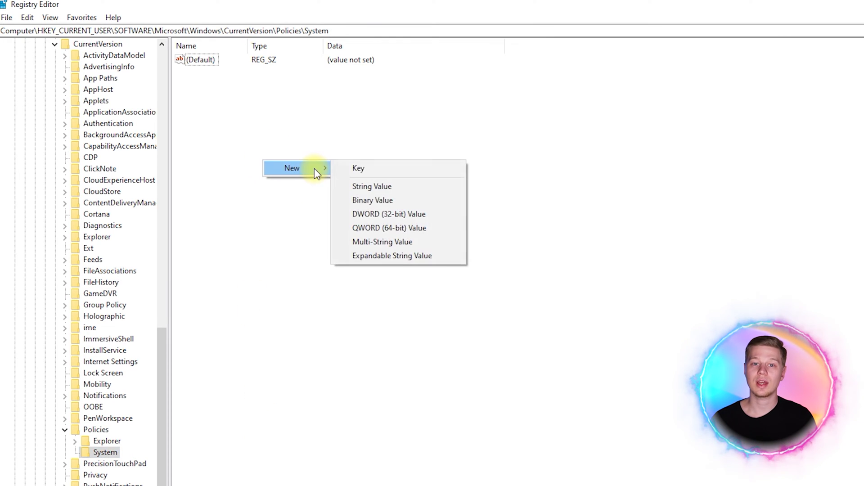
click(375, 215)
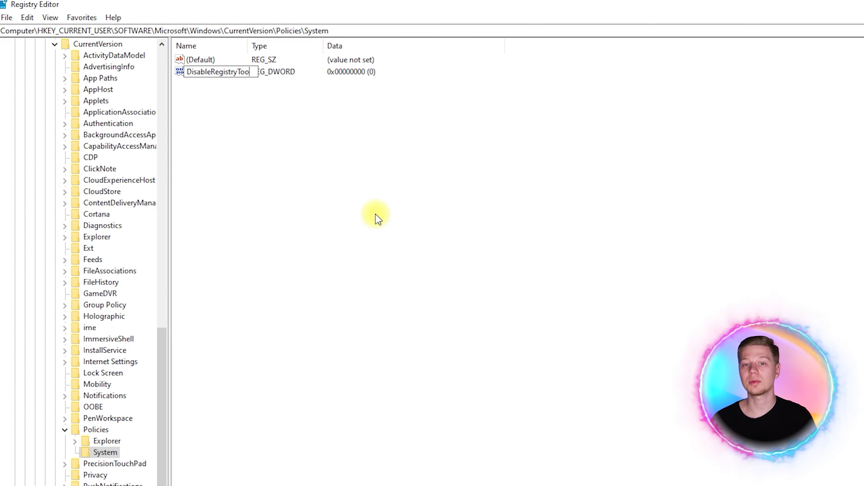
text(DisableRegistryTools)
key(Return)
key(Return)
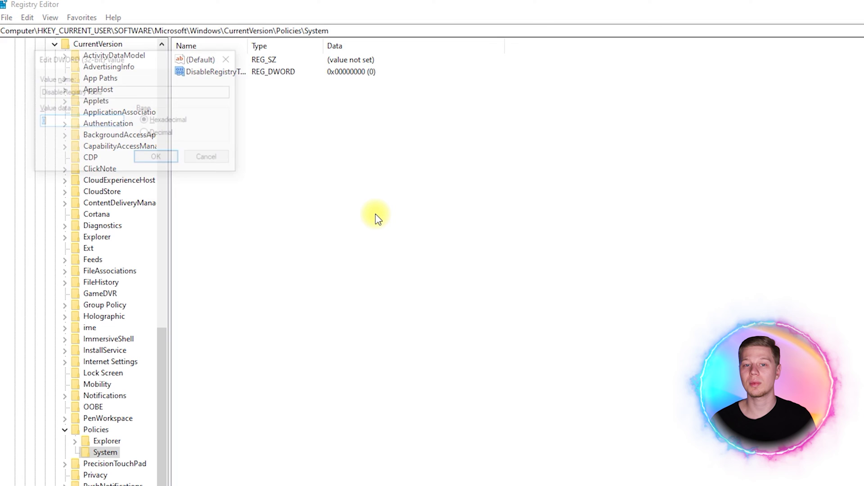
text(1)
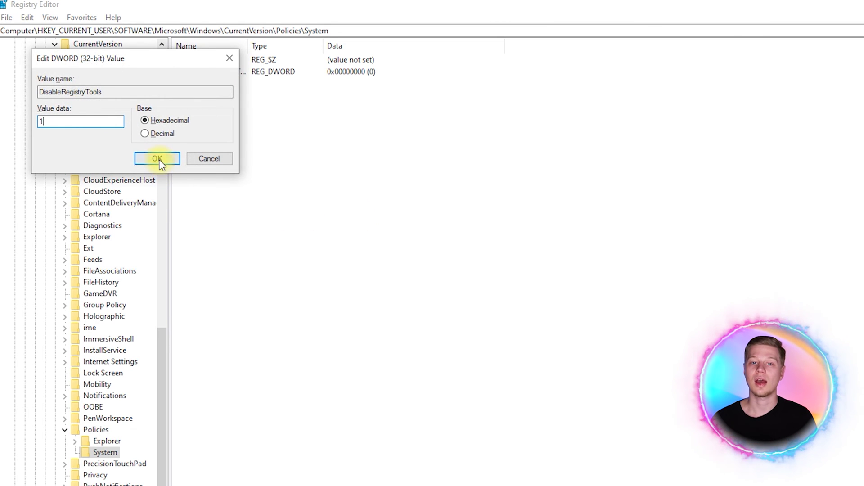
click(157, 161)
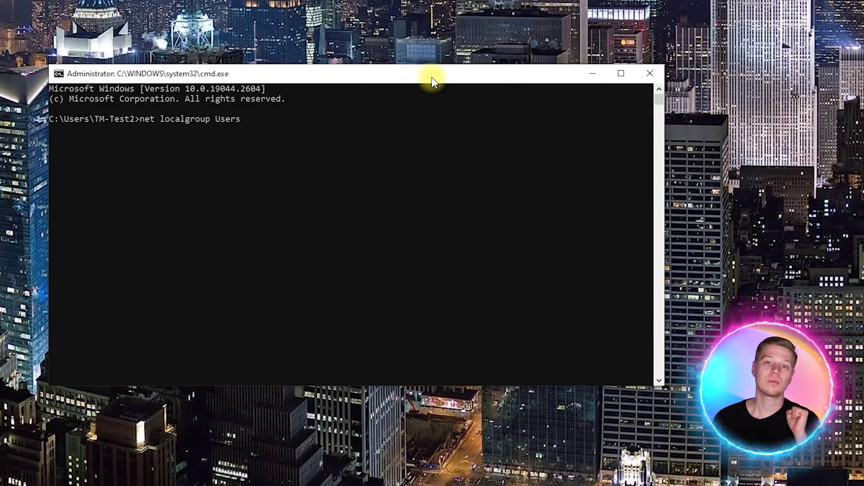
Finish the net localgroup Users Child /delete command, then close Command Prompt
text(delete)
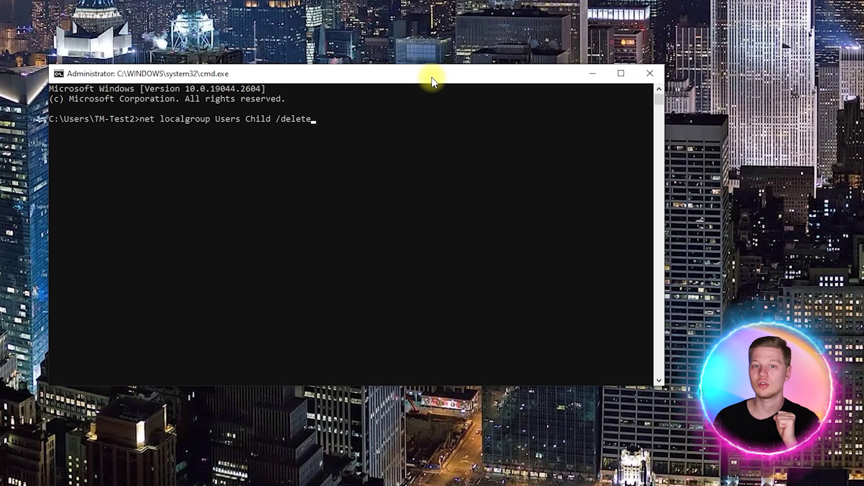
key(Return)
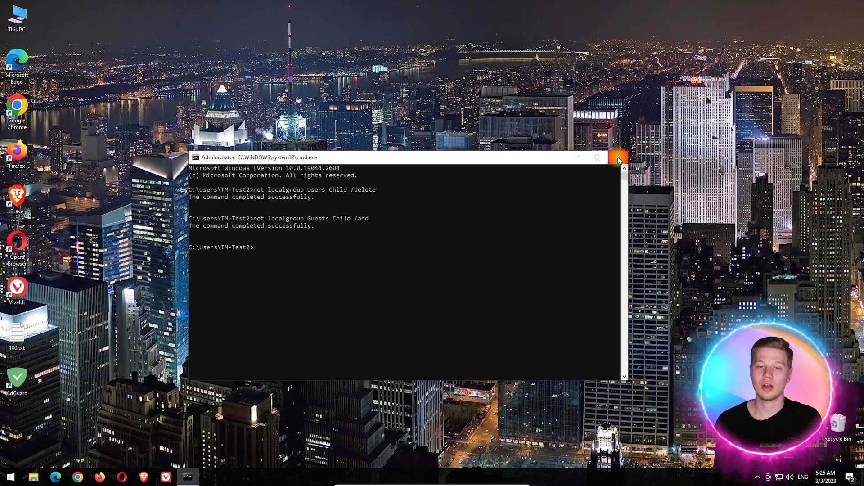
click(649, 72)
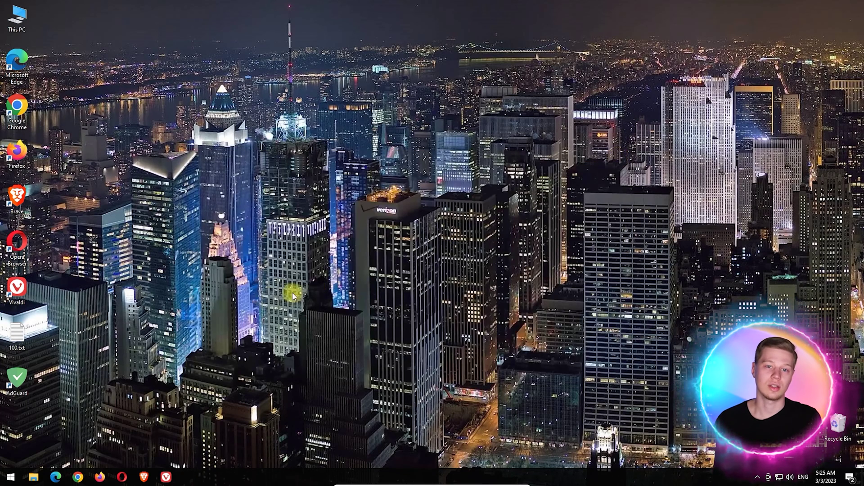
Change the Child account's type to Standard User under Family & other users
click(11, 476)
click(11, 371)
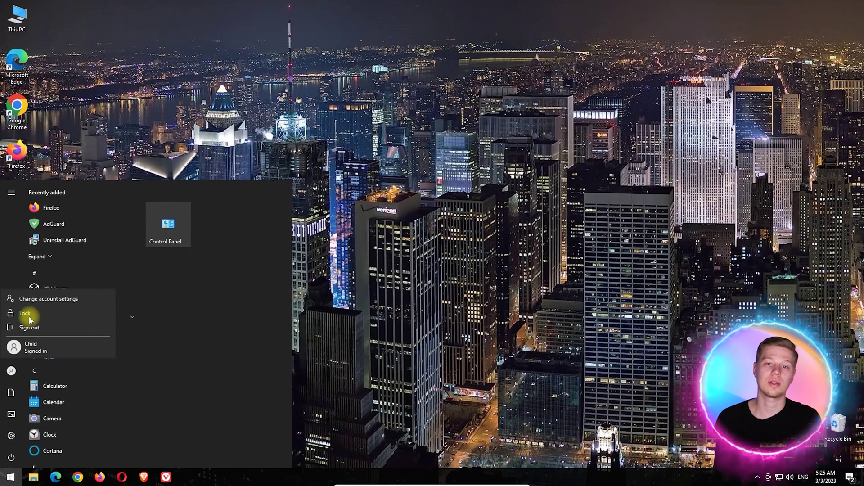
click(39, 298)
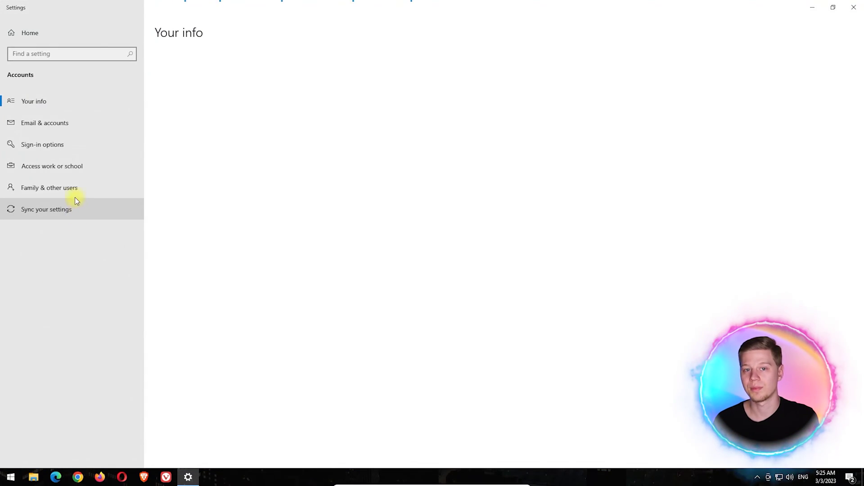
click(73, 193)
click(221, 217)
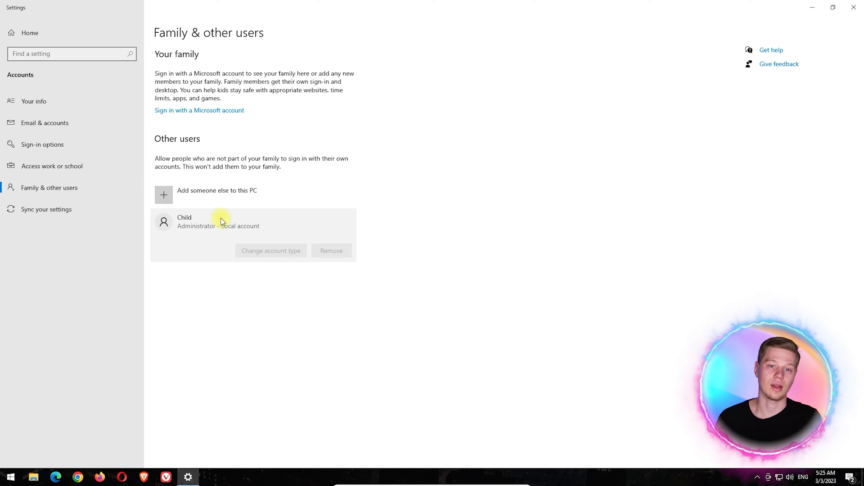
click(269, 247)
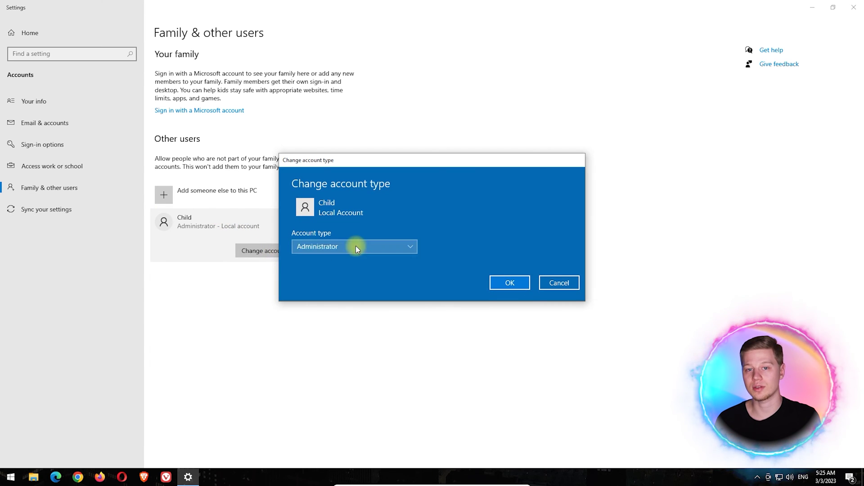
click(336, 262)
click(499, 278)
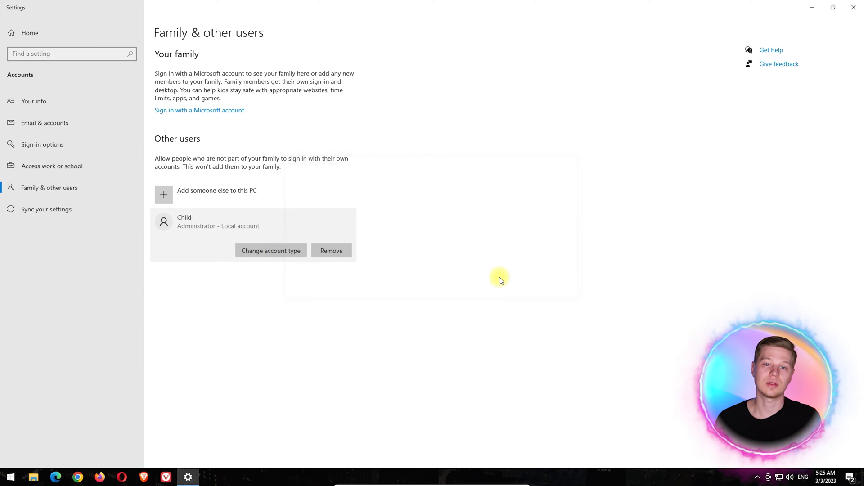
Add a sign-in password to the account under Sign-in options > Password
click(95, 152)
click(252, 198)
click(323, 271)
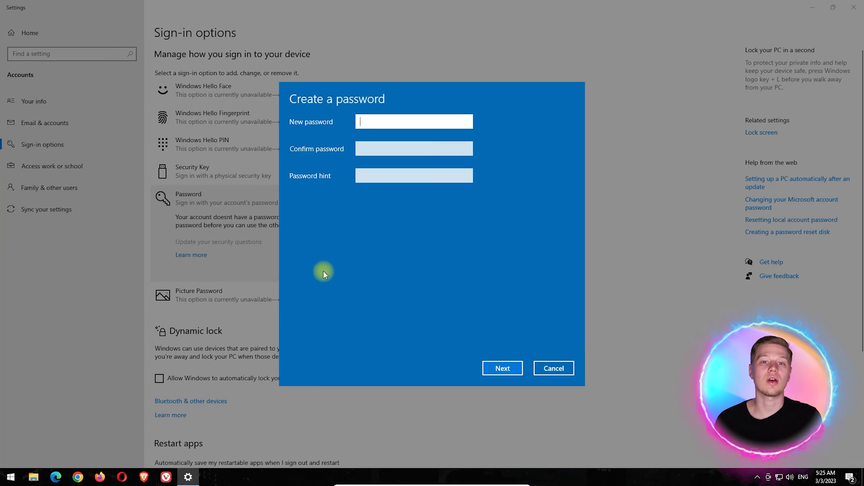
text(123456)
click(362, 148)
text(123)
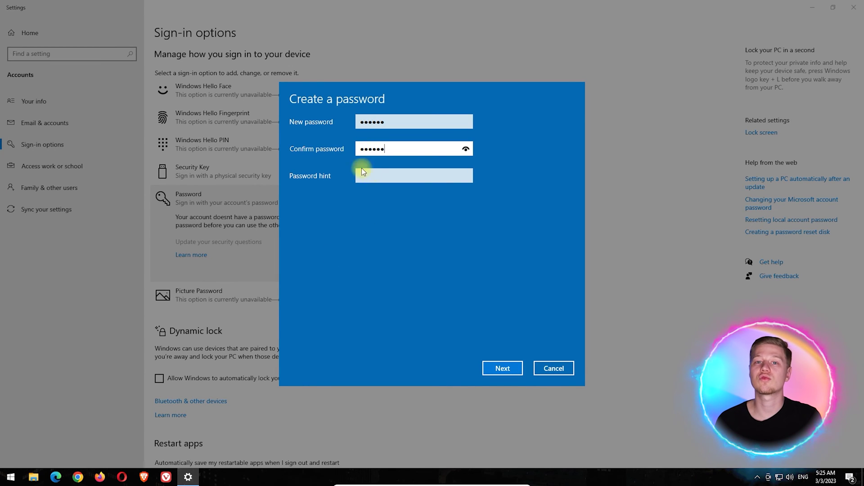
click(501, 368)
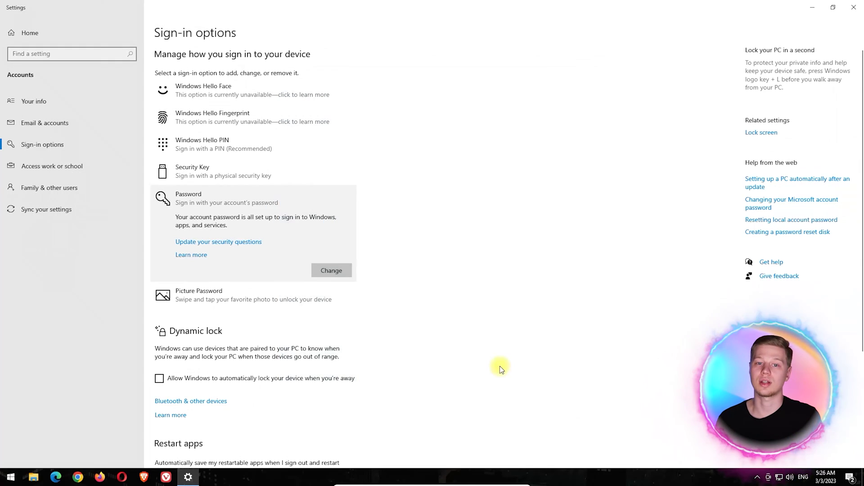